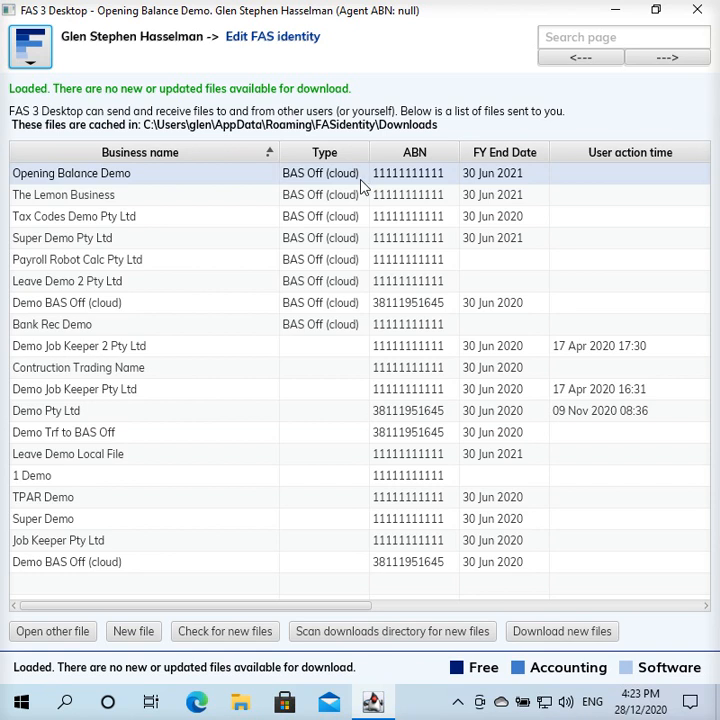
Step: Open the Opening Balance Demo business file from the list of files
{"action": "left_click", "coordinate": [341, 348]}
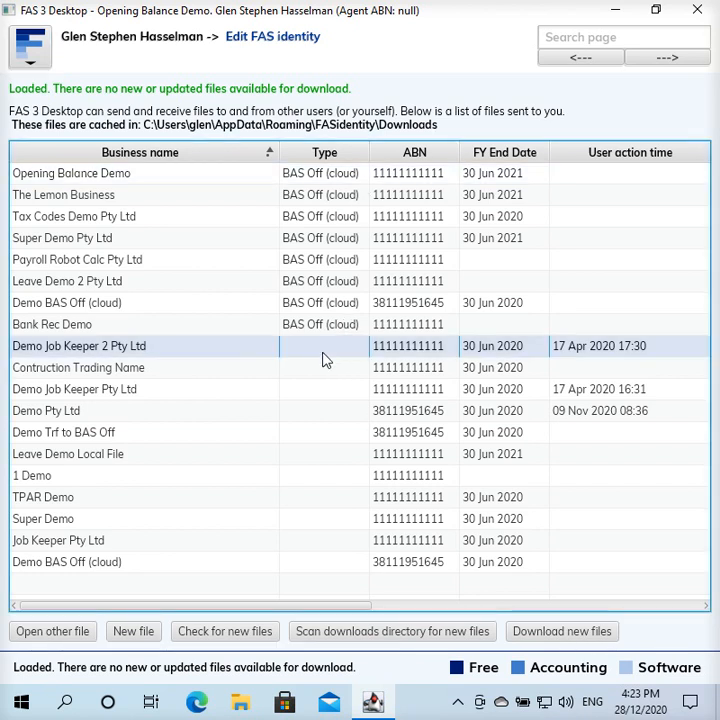
{"action": "key", "text": "Down"}
{"action": "key", "text": "Down"}
{"action": "key", "text": "Down"}
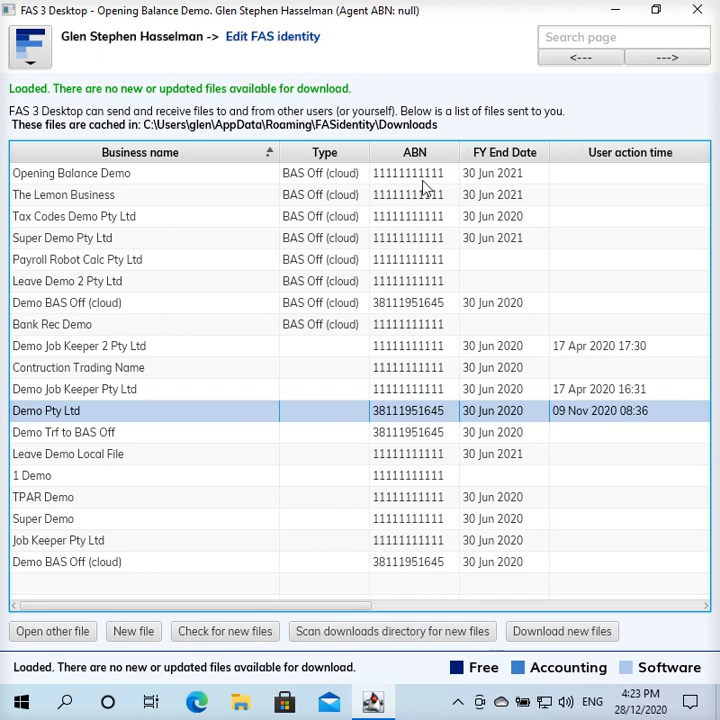
{"action": "left_click", "coordinate": [312, 180]}
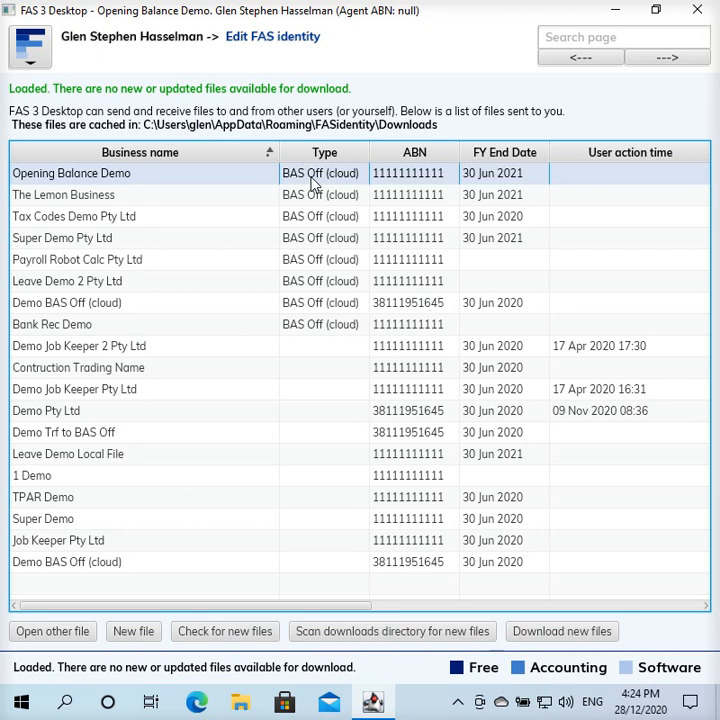
{"action": "double_click", "coordinate": [196, 181]}
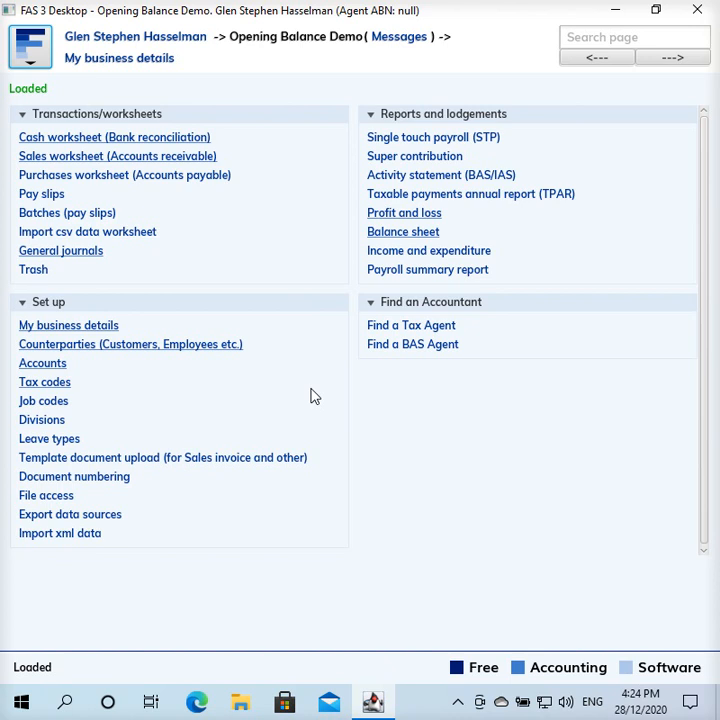
Step: Review the details of the Cash on hand account in the account list
{"action": "left_click", "coordinate": [48, 365]}
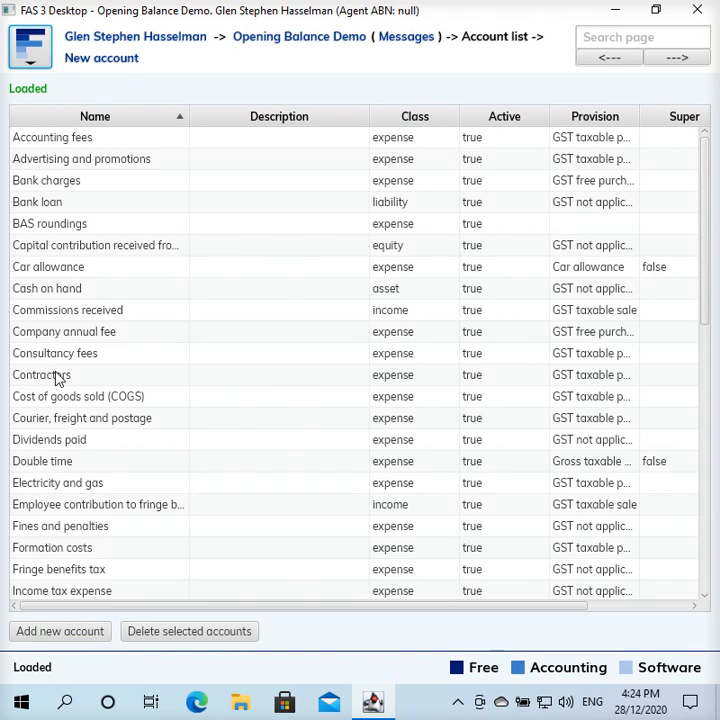
{"action": "double_click", "coordinate": [113, 292]}
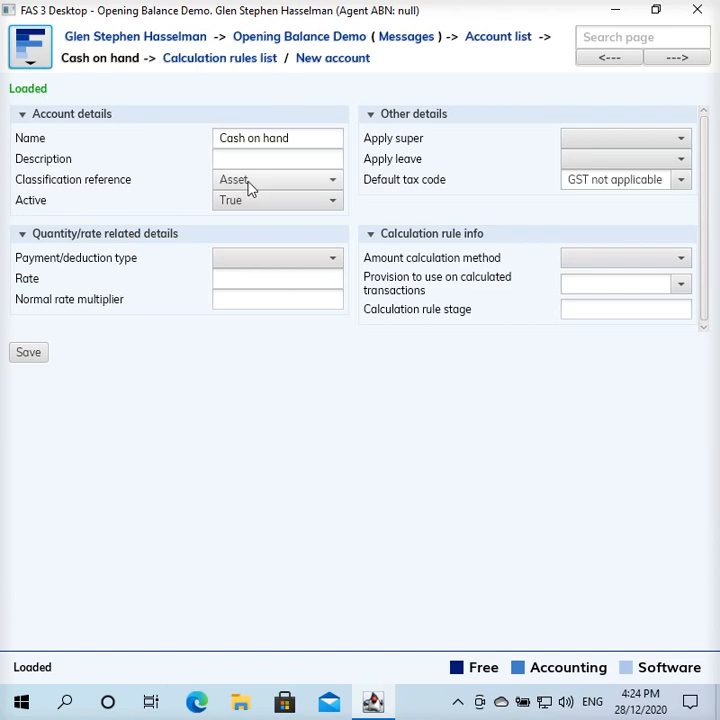
{"action": "left_click", "coordinate": [487, 44]}
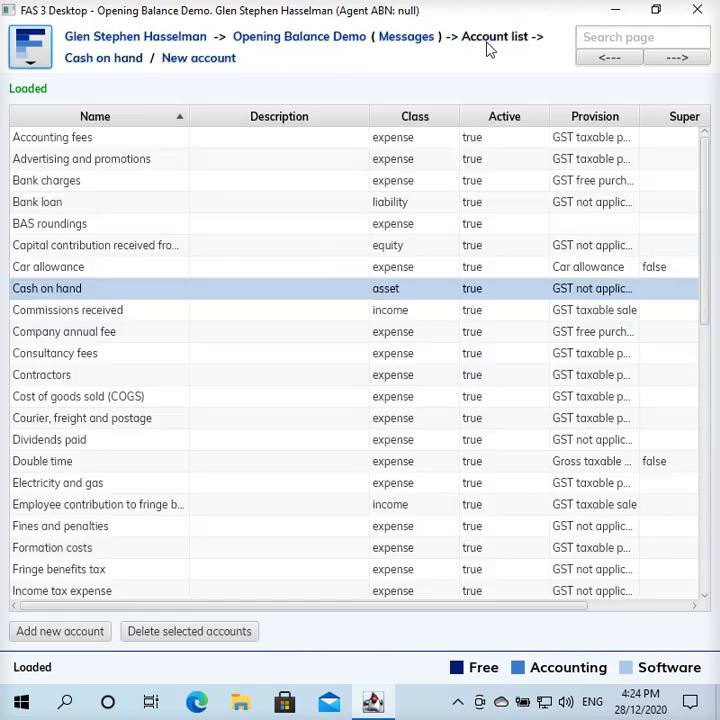
Step: Review the BAS roundings account's details and return to the business home page
{"action": "left_click", "coordinate": [117, 227]}
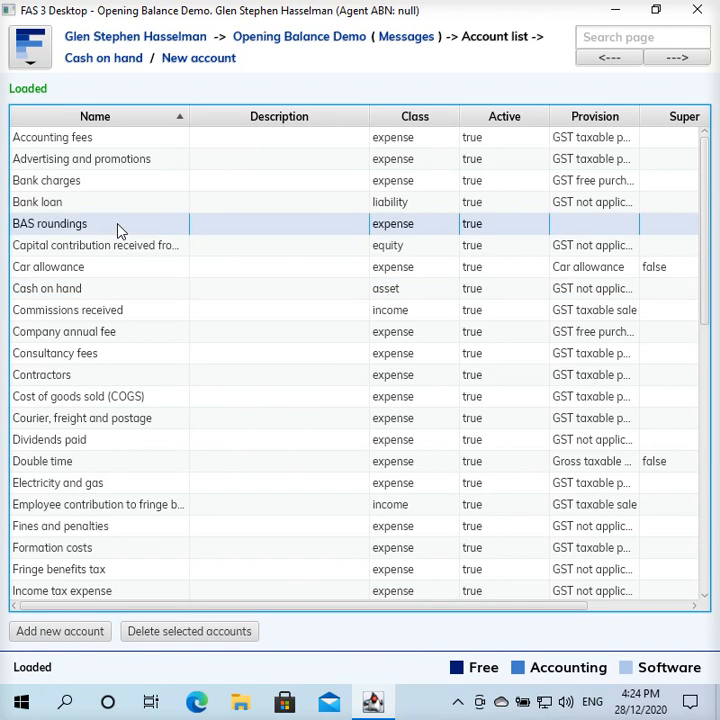
{"action": "double_click", "coordinate": [117, 228]}
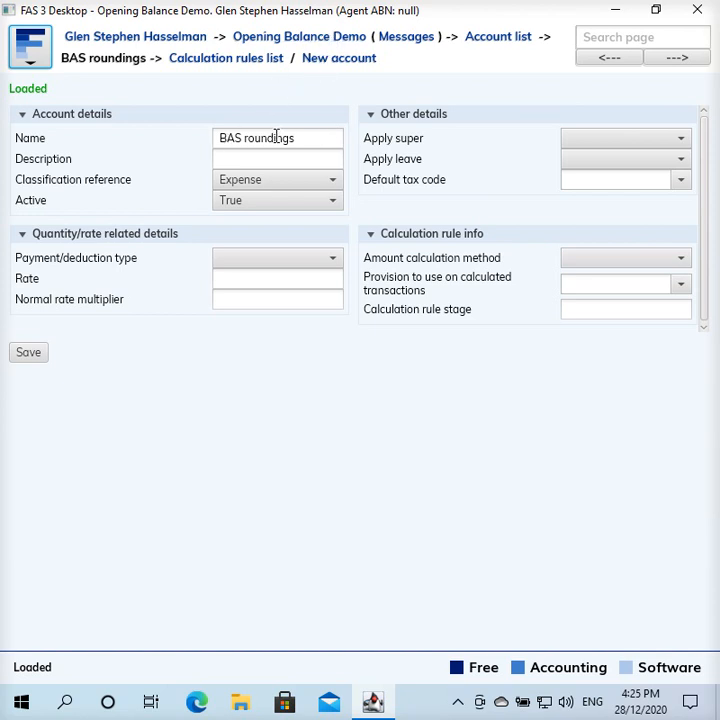
{"action": "left_click", "coordinate": [355, 40]}
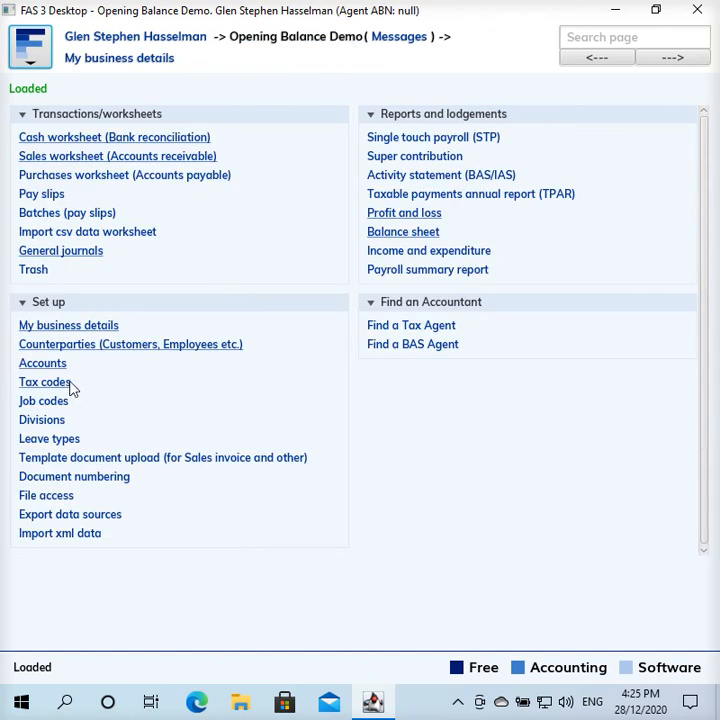
Step: Examine the name, percentage and classifications of the GST paid to ATO tax code, returning to the business home page
{"action": "left_click", "coordinate": [70, 383]}
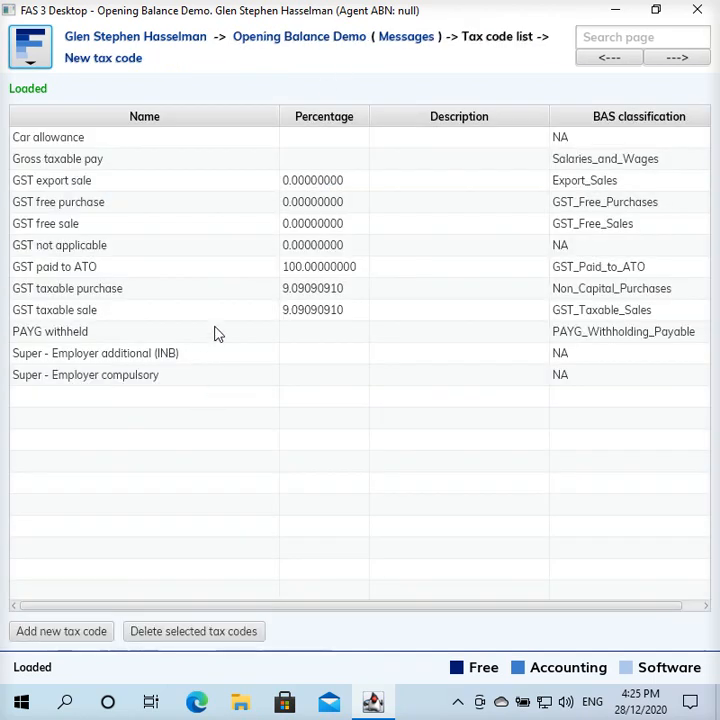
{"action": "left_click", "coordinate": [251, 270]}
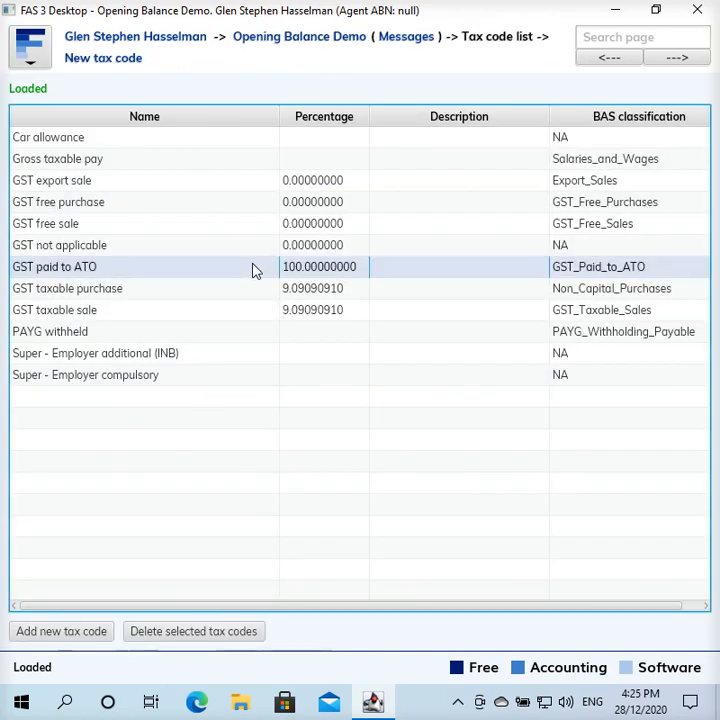
{"action": "double_click", "coordinate": [107, 272]}
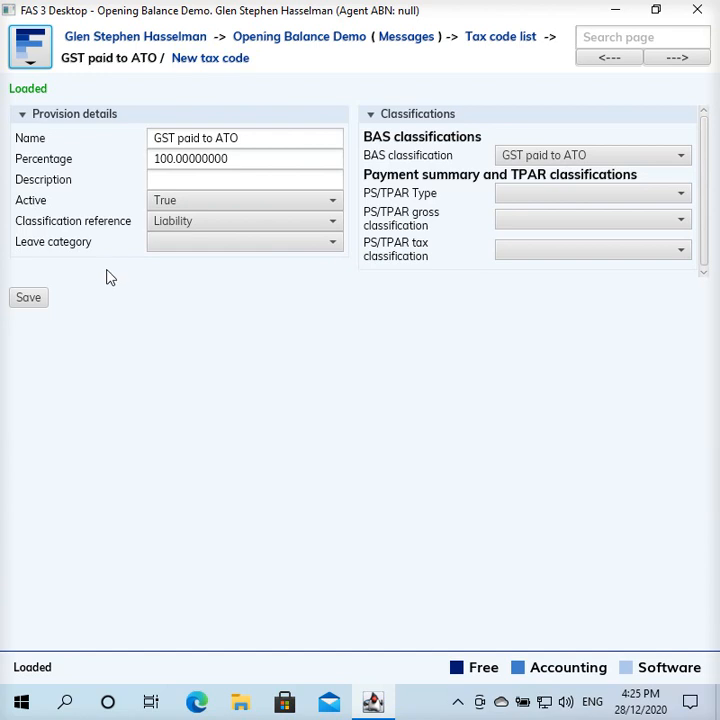
{"action": "left_click_drag", "start_coordinate": [240, 138], "coordinate": [76, 131]}
{"action": "left_click", "coordinate": [270, 133]}
{"action": "left_click", "coordinate": [241, 162]}
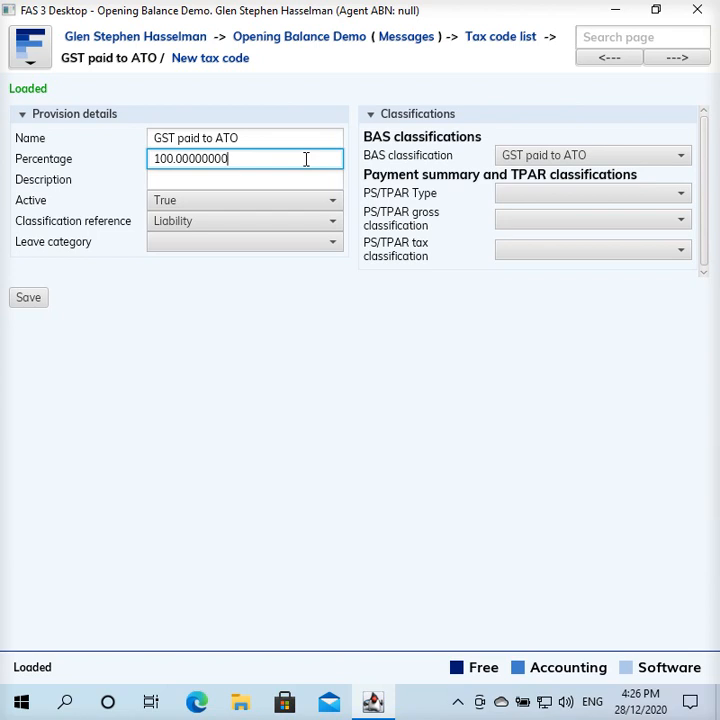
{"action": "left_click", "coordinate": [345, 42]}
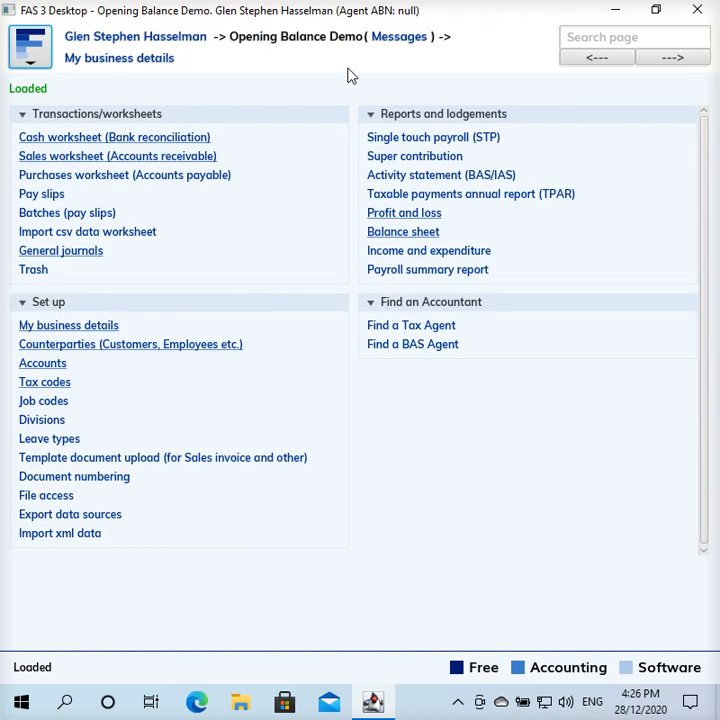
Step: Review the Not applicable and A Customer entries in the counterparty list, returning to the business home page
{"action": "left_click", "coordinate": [106, 346]}
{"action": "left_click", "coordinate": [63, 165]}
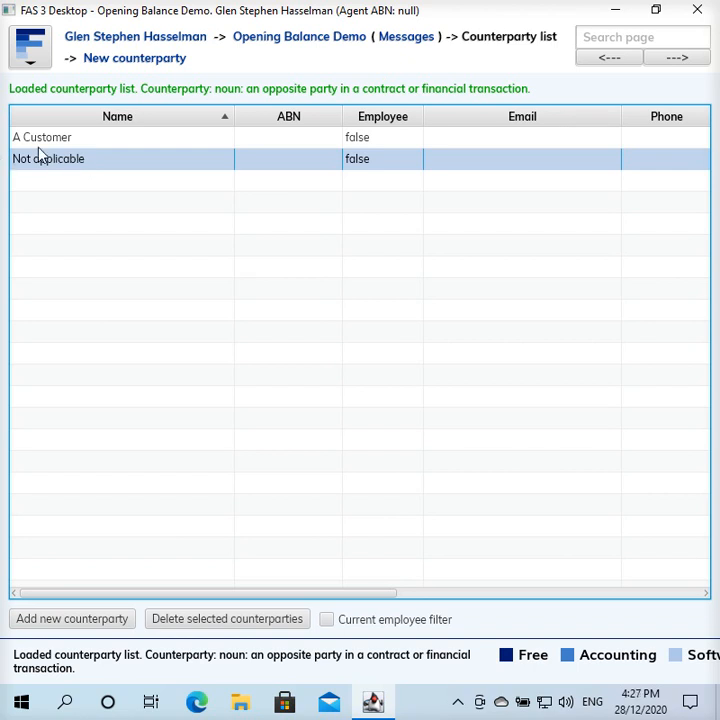
{"action": "left_click", "coordinate": [44, 142]}
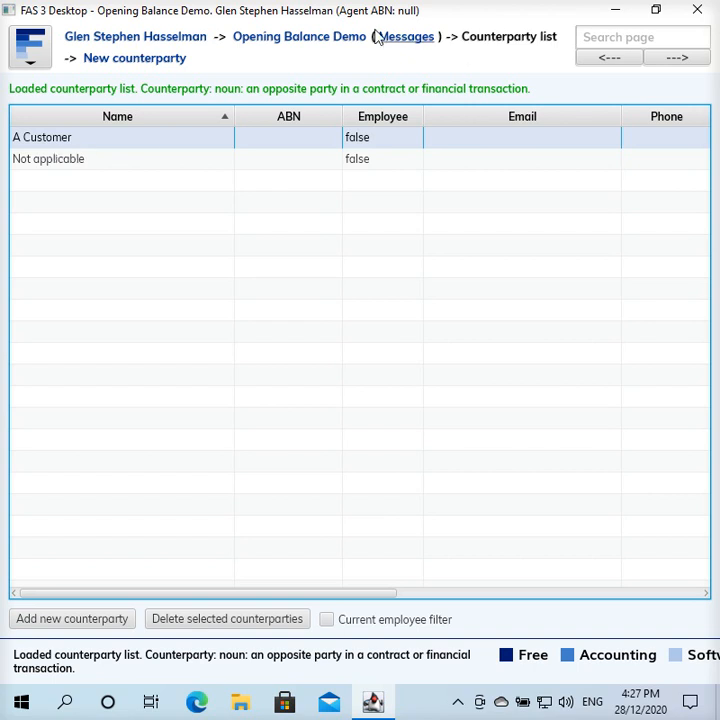
{"action": "left_click", "coordinate": [342, 44]}
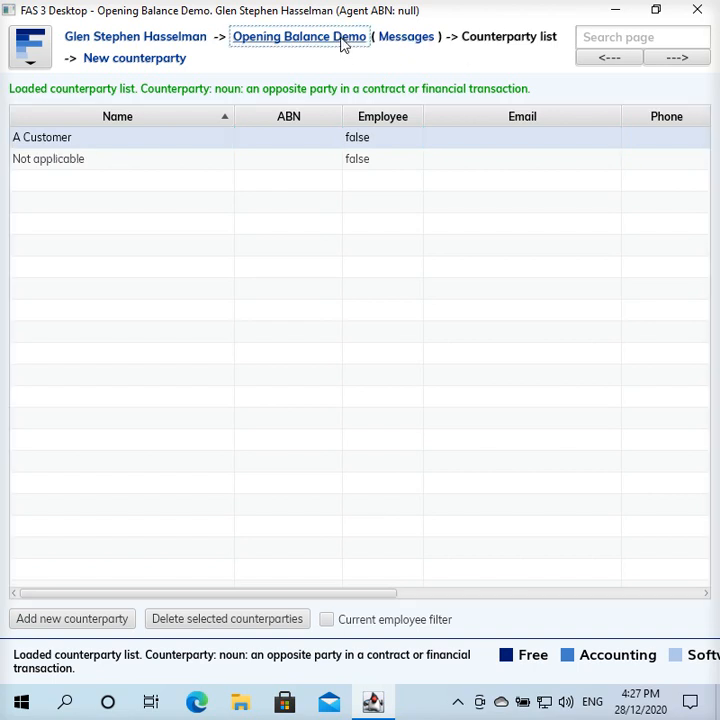
Step: Check the business details for the ABN, the financial year start date and the ledger closed date, returning to the home page
{"action": "left_click", "coordinate": [77, 325]}
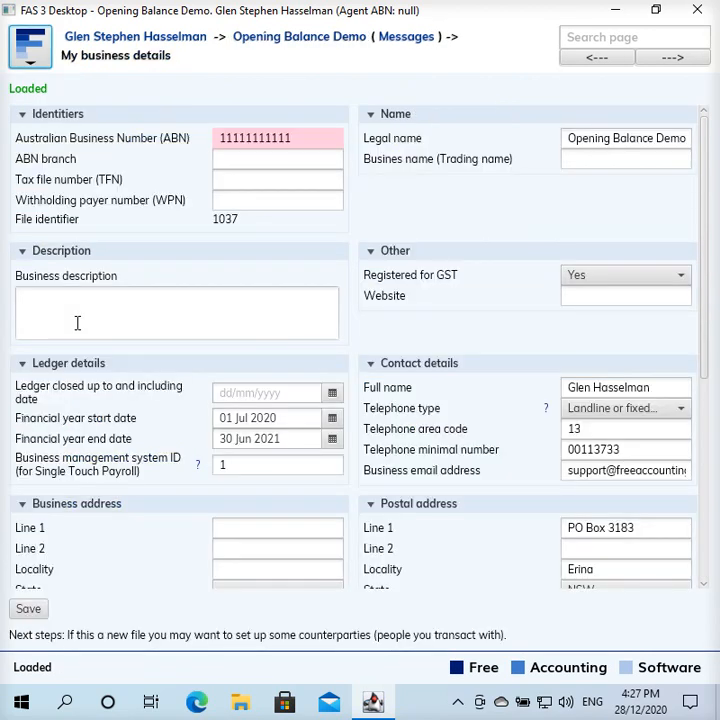
{"action": "left_click_drag", "start_coordinate": [316, 141], "coordinate": [180, 133]}
{"action": "left_click", "coordinate": [295, 140]}
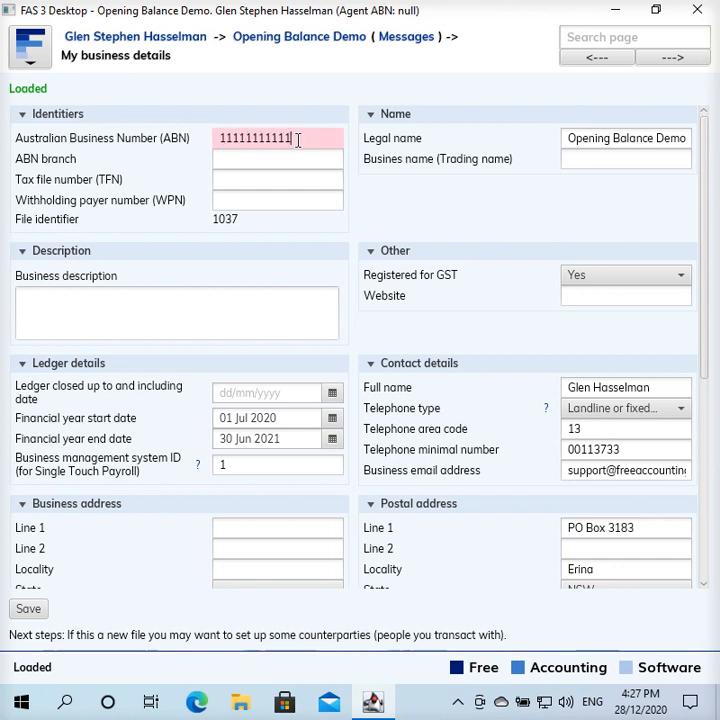
{"action": "left_click", "coordinate": [286, 158]}
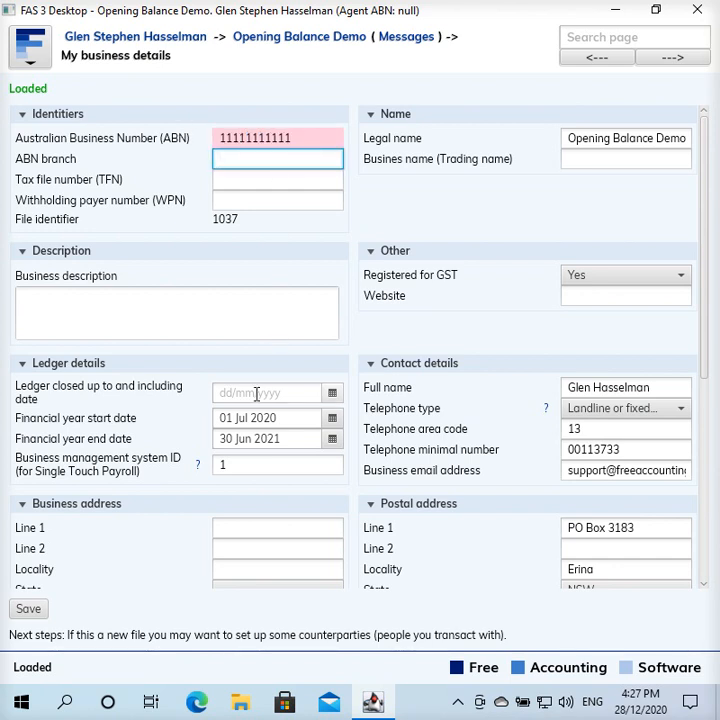
{"action": "left_click", "coordinate": [284, 421]}
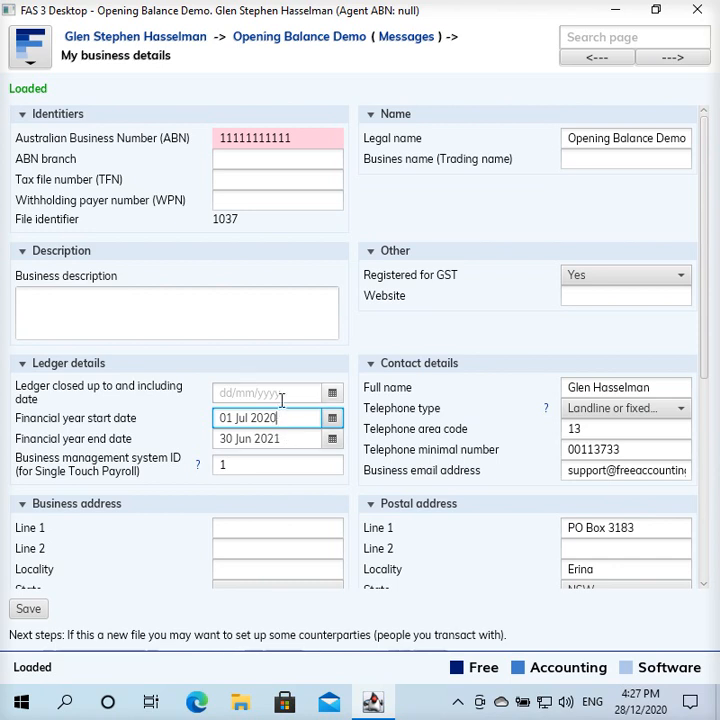
{"action": "left_click", "coordinate": [219, 398]}
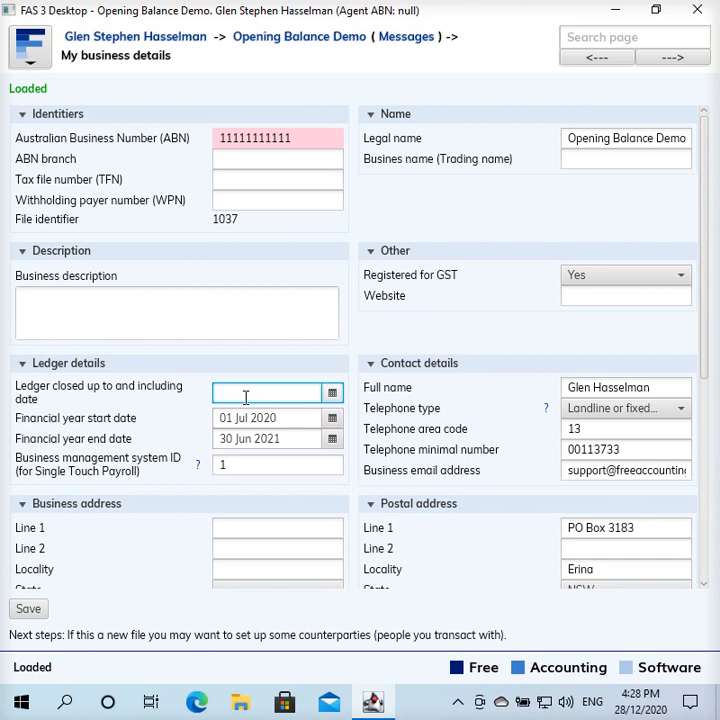
{"action": "left_click", "coordinate": [271, 40]}
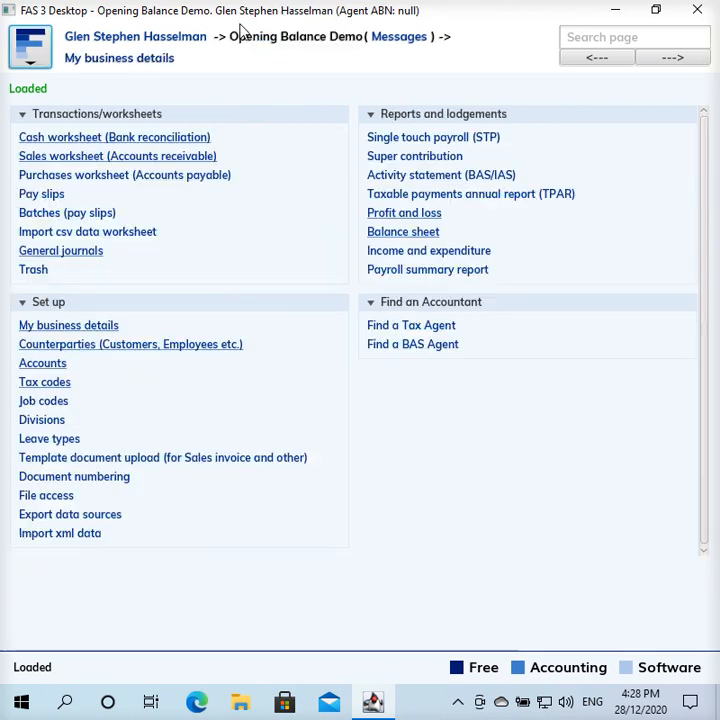
Step: Start a new cash transaction from the cash worksheet with the transaction type Cash received
{"action": "left_click", "coordinate": [162, 142]}
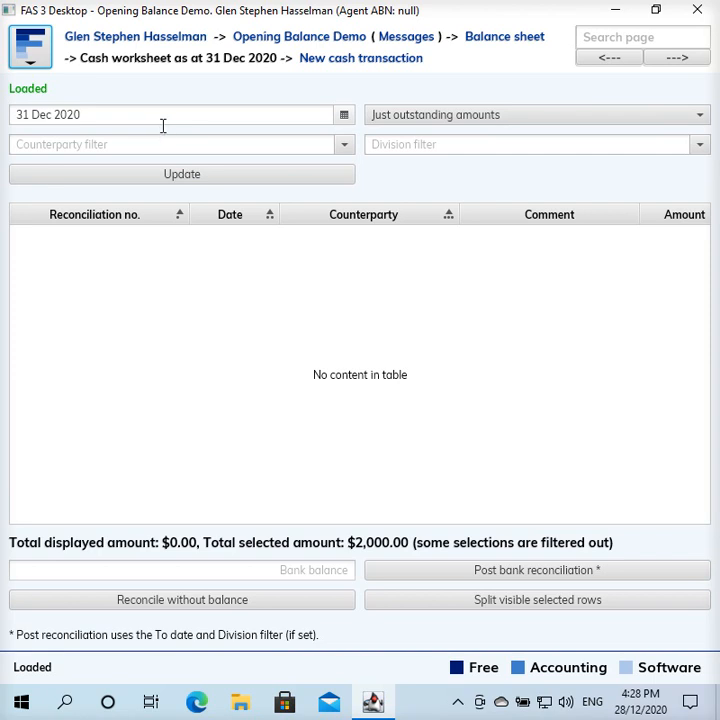
{"action": "left_click", "coordinate": [362, 60]}
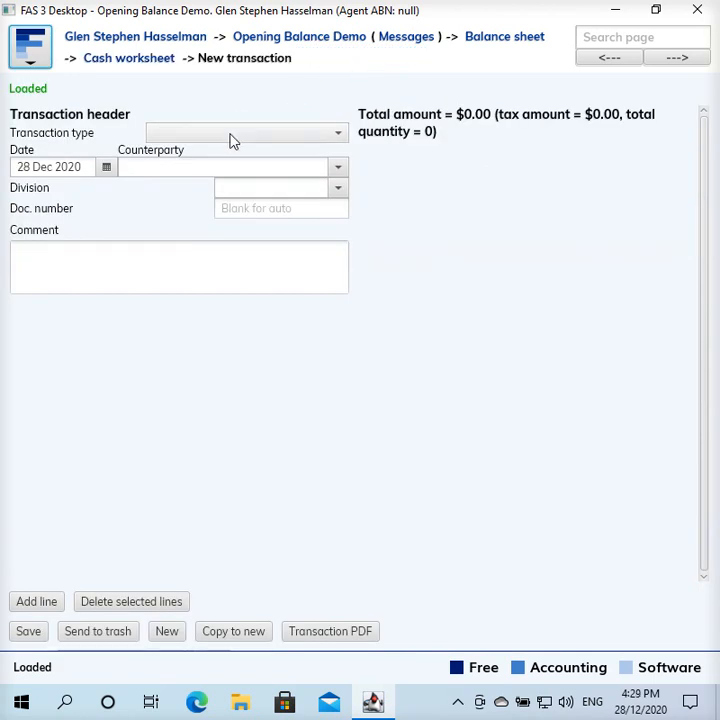
{"action": "left_click", "coordinate": [232, 134]}
{"action": "left_click", "coordinate": [206, 160]}
Step: Date the cash transaction 30 Jun 2020
{"action": "left_click", "coordinate": [106, 167]}
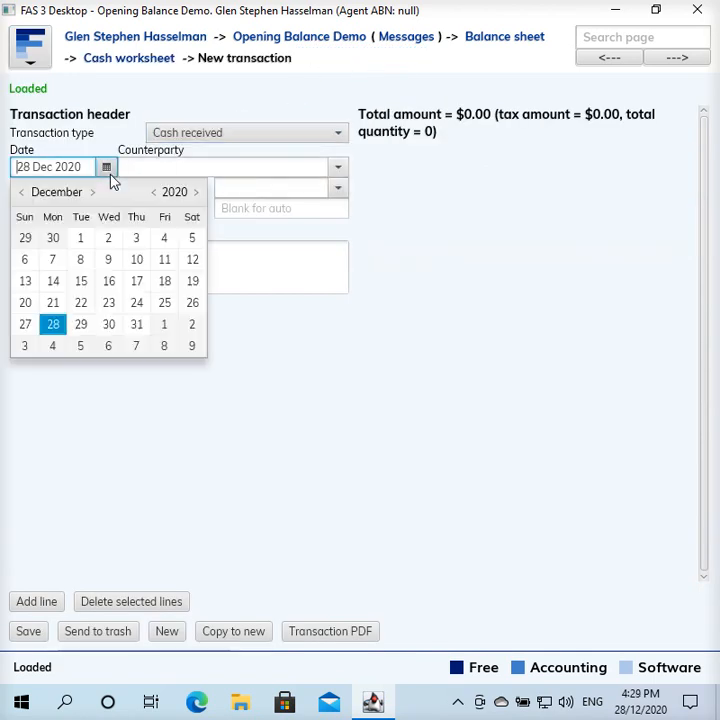
{"action": "left_click", "coordinate": [20, 195]}
{"action": "left_click", "coordinate": [20, 195]}
{"action": "left_click", "coordinate": [20, 195]}
{"action": "left_click", "coordinate": [20, 195]}
{"action": "left_click", "coordinate": [20, 195]}
{"action": "left_click", "coordinate": [20, 195]}
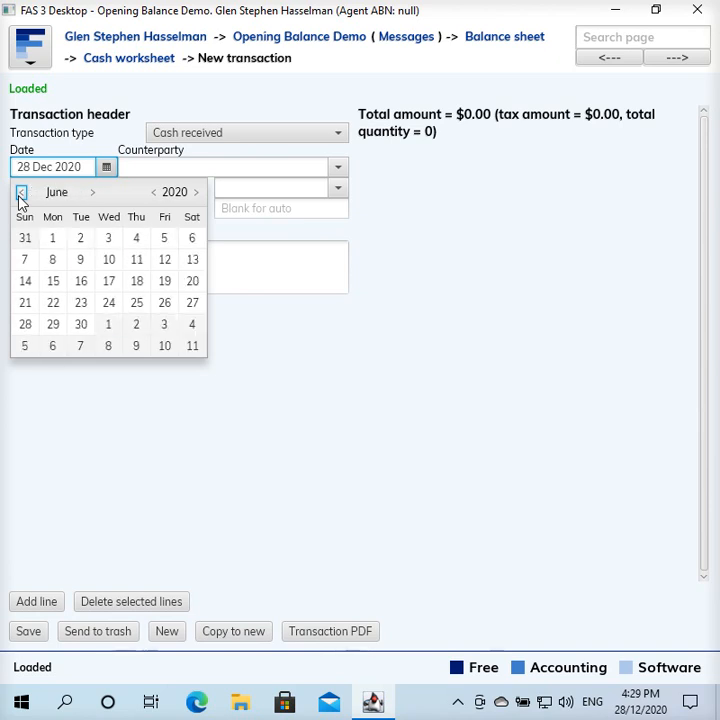
{"action": "left_click", "coordinate": [80, 324]}
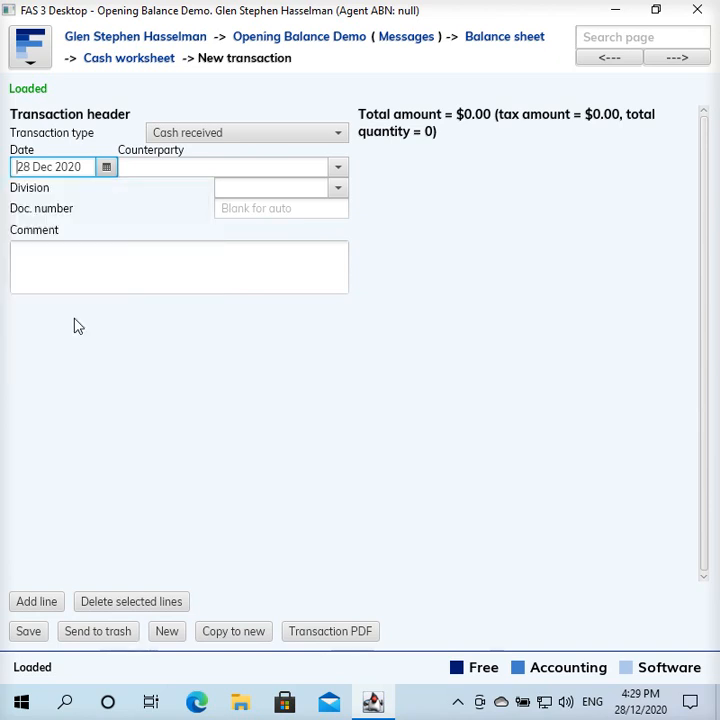
Step: Set the transaction's counterparty to Not applicable and its comment to "Opening bank balance"
{"action": "left_click", "coordinate": [199, 168]}
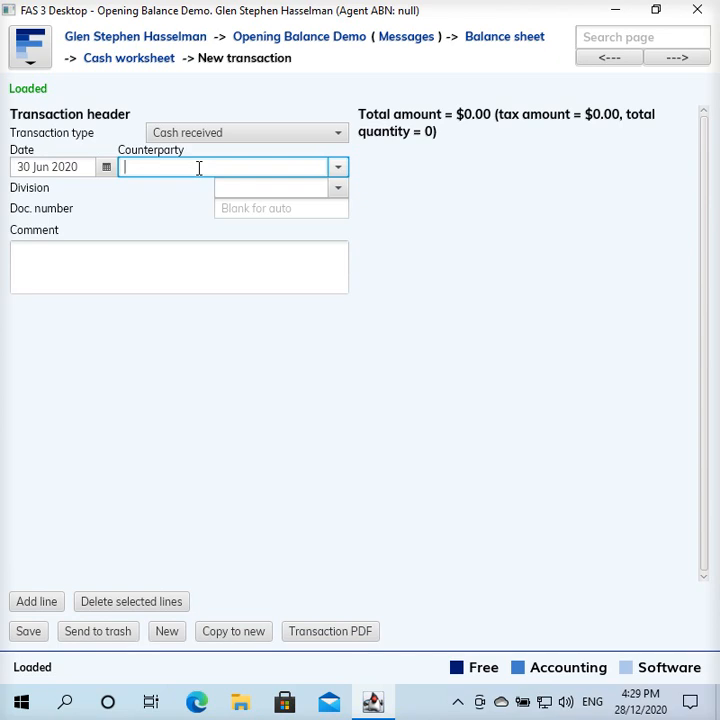
{"action": "type", "text": "not"}
{"action": "key", "text": "Return"}
{"action": "left_click", "coordinate": [153, 260]}
{"action": "type", "text": "O"}
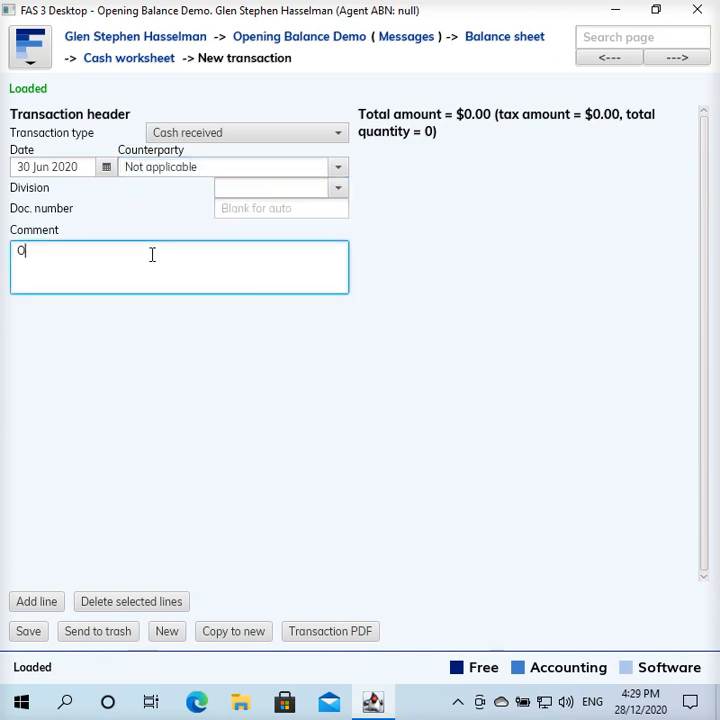
{"action": "type", "text": "pening bank "}
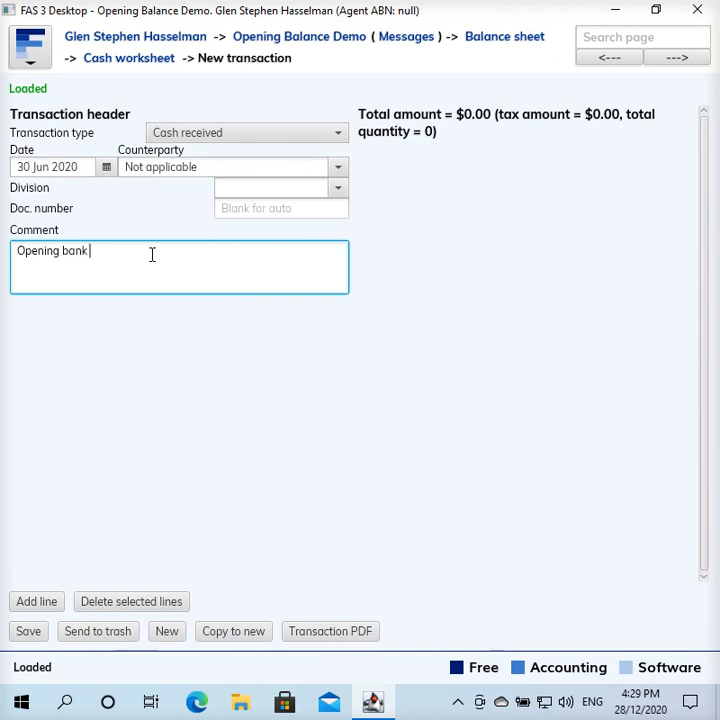
{"action": "type", "text": "balance"}
Step: Add a transaction line of 2000 to the Cash on hand account and save the transaction
{"action": "left_click", "coordinate": [60, 600]}
{"action": "left_click", "coordinate": [387, 159]}
{"action": "type", "text": "2000"}
{"action": "key", "text": "Tab"}
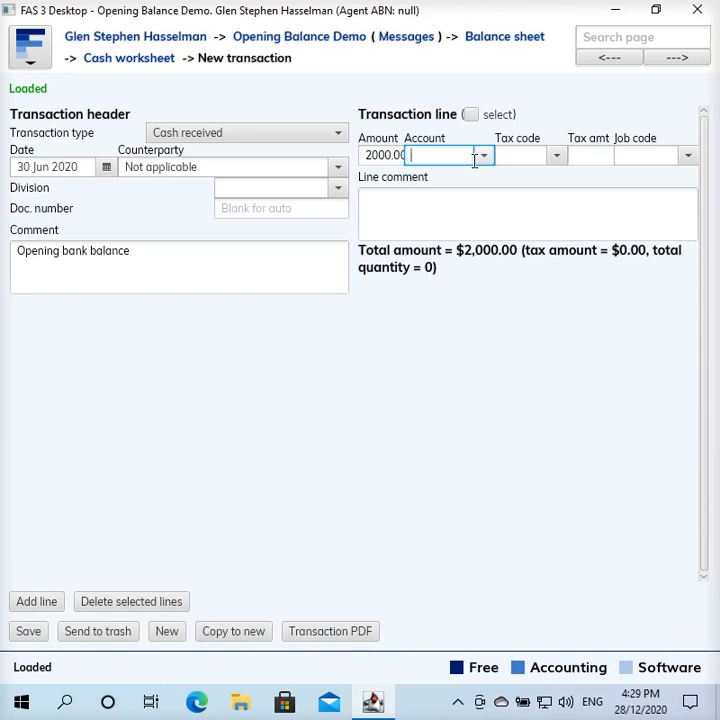
{"action": "type", "text": "cash"}
{"action": "key", "text": "Return"}
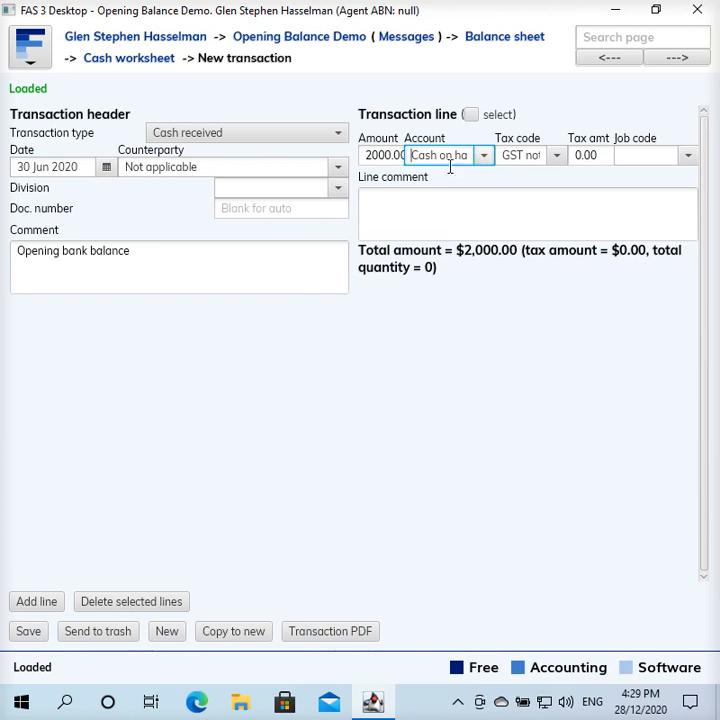
{"action": "left_click", "coordinate": [37, 633]}
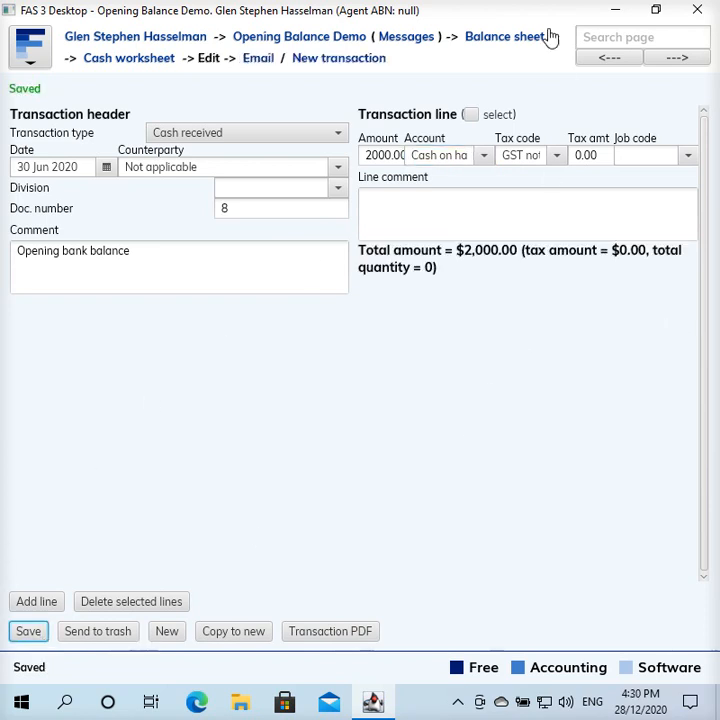
Step: Return to the balance sheet and check the Cash at bank and Cash on hand rows
{"action": "left_click", "coordinate": [527, 48]}
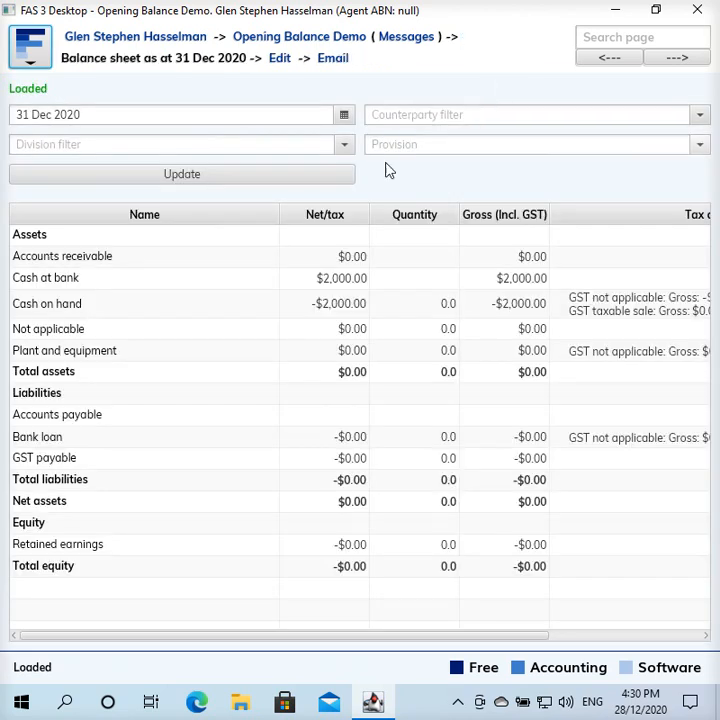
{"action": "left_click", "coordinate": [320, 282]}
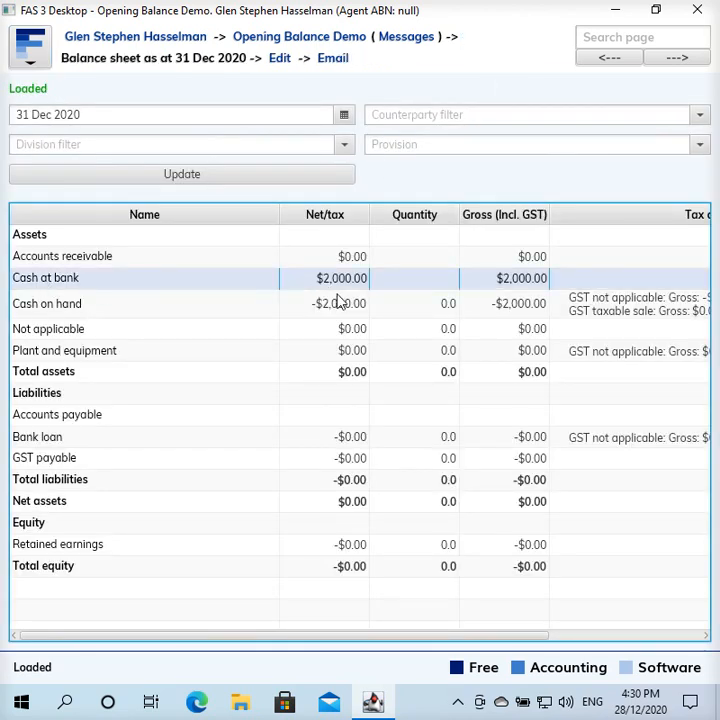
{"action": "left_click", "coordinate": [236, 306]}
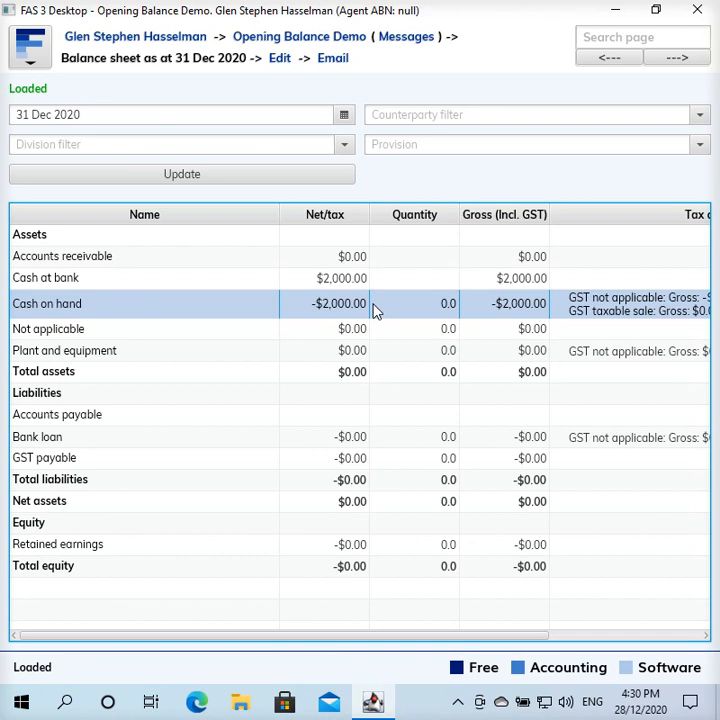
Step: Start a new transaction from the Accounts receivable sales worksheet with the transaction type Sales invoice
{"action": "left_click", "coordinate": [359, 260]}
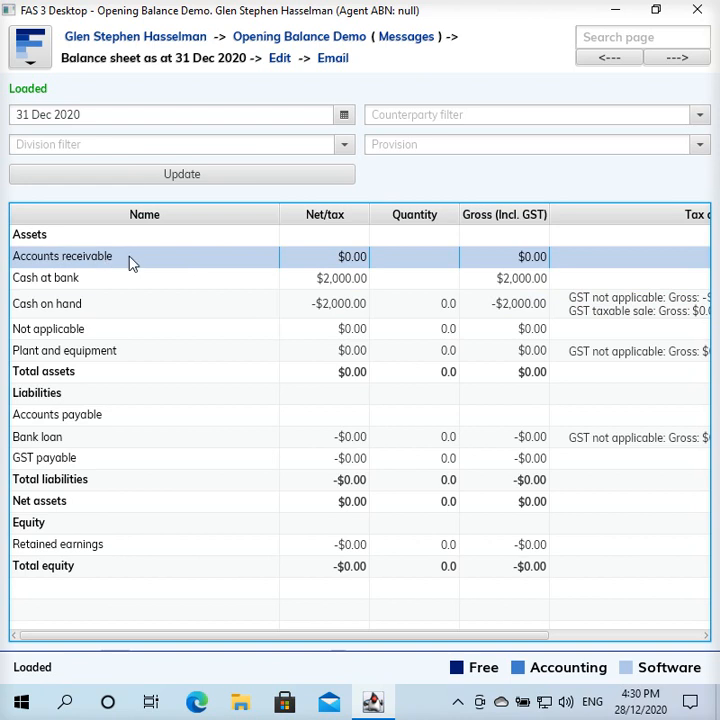
{"action": "double_click", "coordinate": [155, 260]}
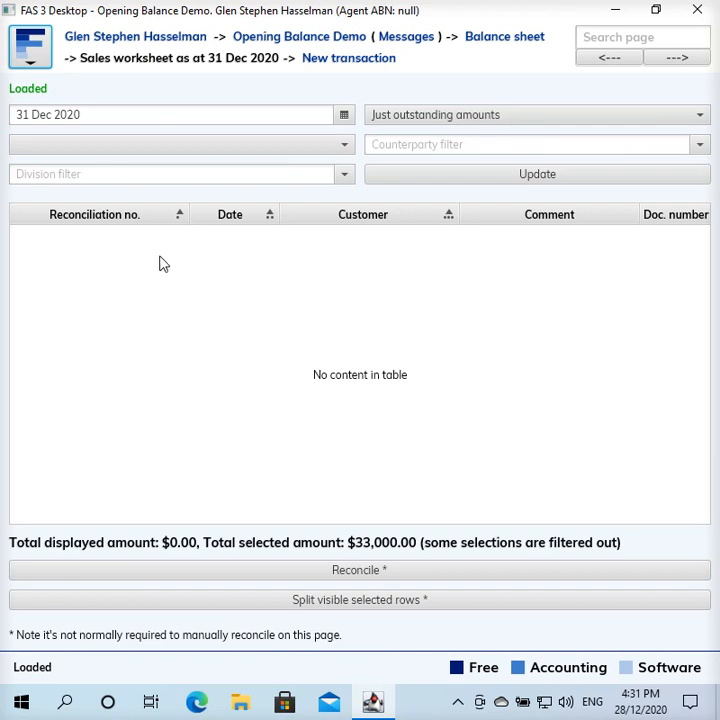
{"action": "left_click", "coordinate": [369, 65]}
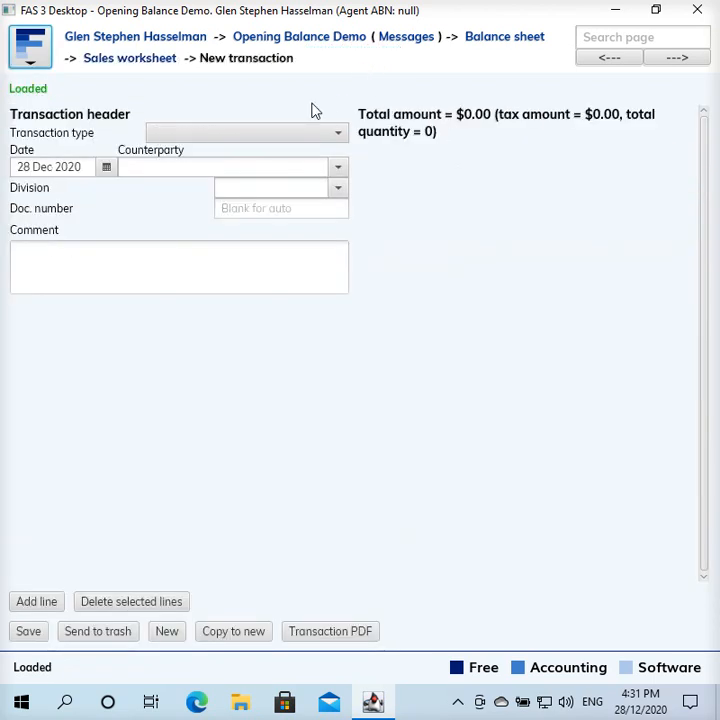
{"action": "left_click", "coordinate": [190, 136]}
{"action": "left_click", "coordinate": [181, 155]}
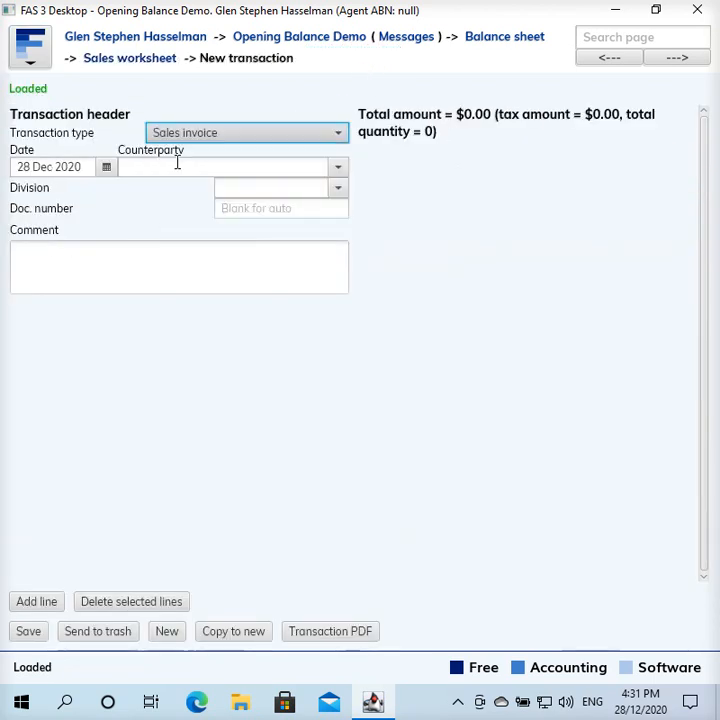
Step: Date the sales invoice 10 Jun 2020
{"action": "left_click", "coordinate": [106, 166]}
{"action": "left_click", "coordinate": [26, 194]}
{"action": "left_click", "coordinate": [26, 194]}
{"action": "left_click", "coordinate": [26, 194]}
{"action": "left_click", "coordinate": [26, 194]}
{"action": "left_click", "coordinate": [26, 194]}
{"action": "left_click", "coordinate": [26, 196]}
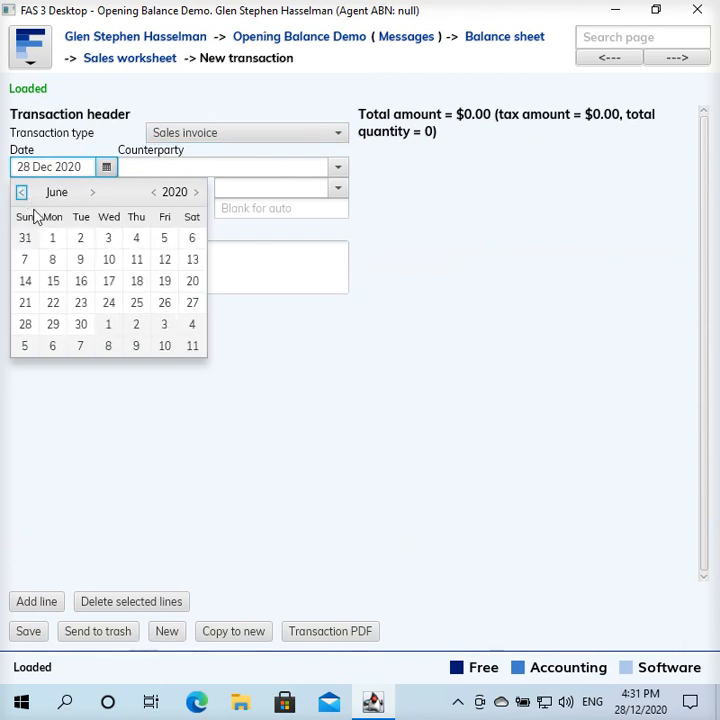
{"action": "left_click", "coordinate": [108, 259]}
Step: Set the invoice's counterparty to A Customer and its comment to "The actual description"
{"action": "left_click", "coordinate": [213, 164]}
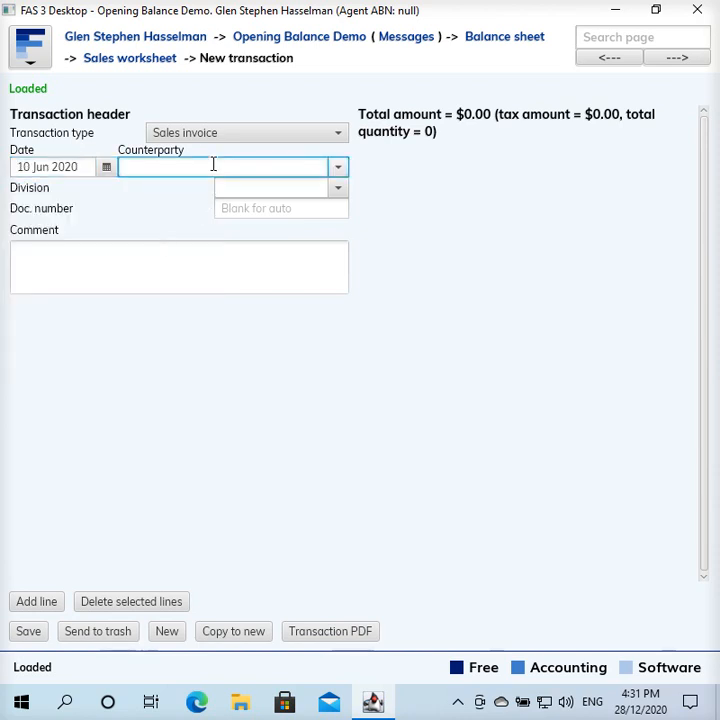
{"action": "type", "text": "cu"}
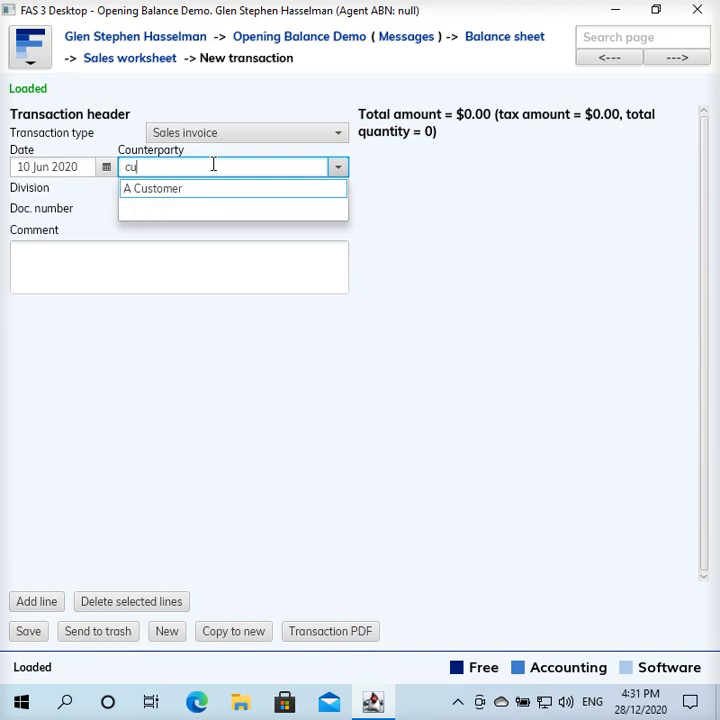
{"action": "key", "text": "Return"}
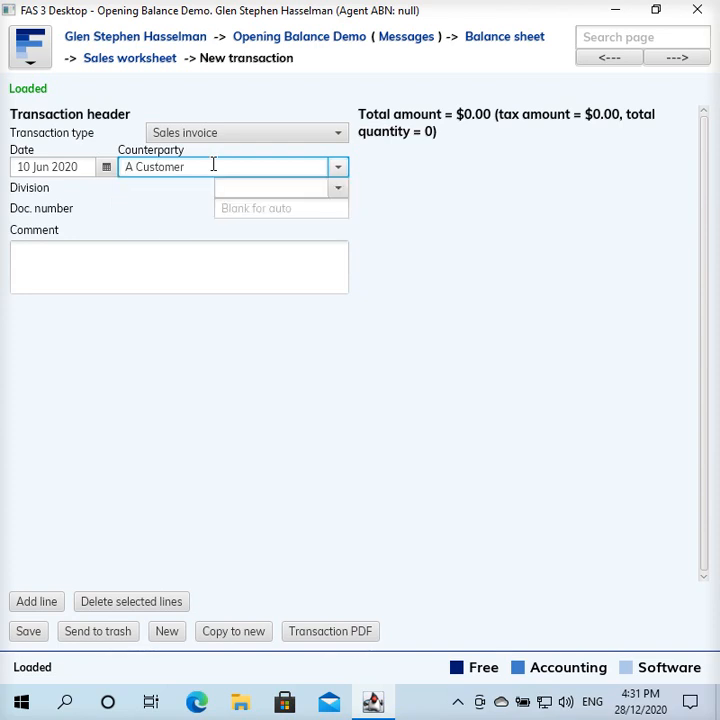
{"action": "left_click", "coordinate": [166, 246]}
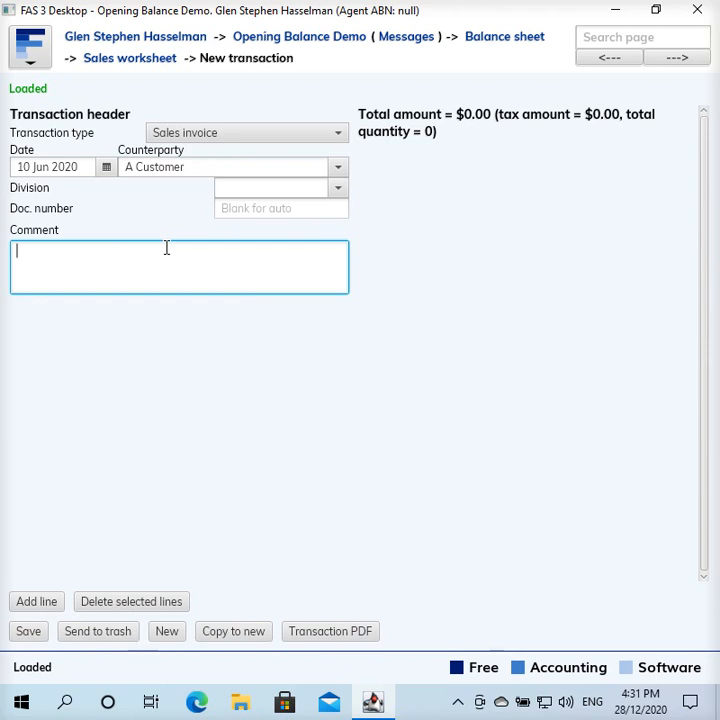
{"action": "type", "text": "The actual desc"}
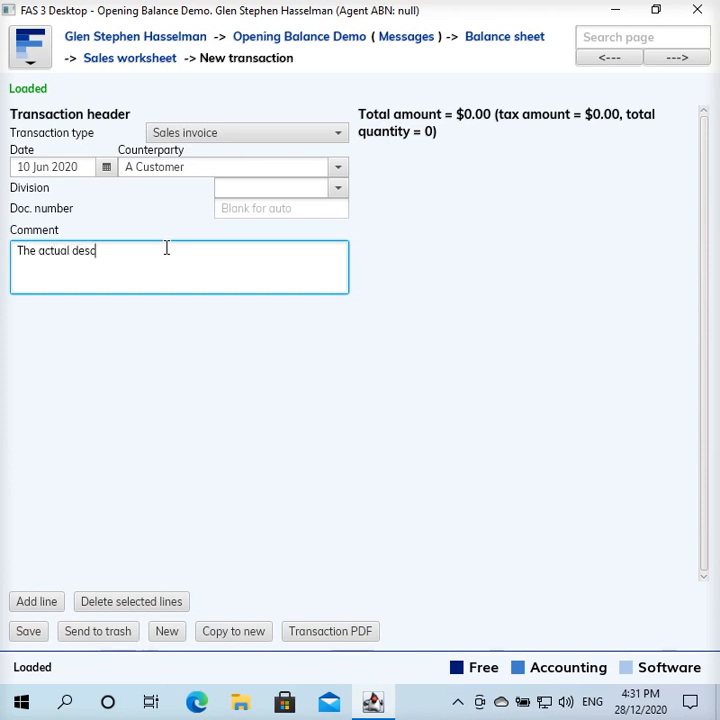
{"action": "type", "text": "ription"}
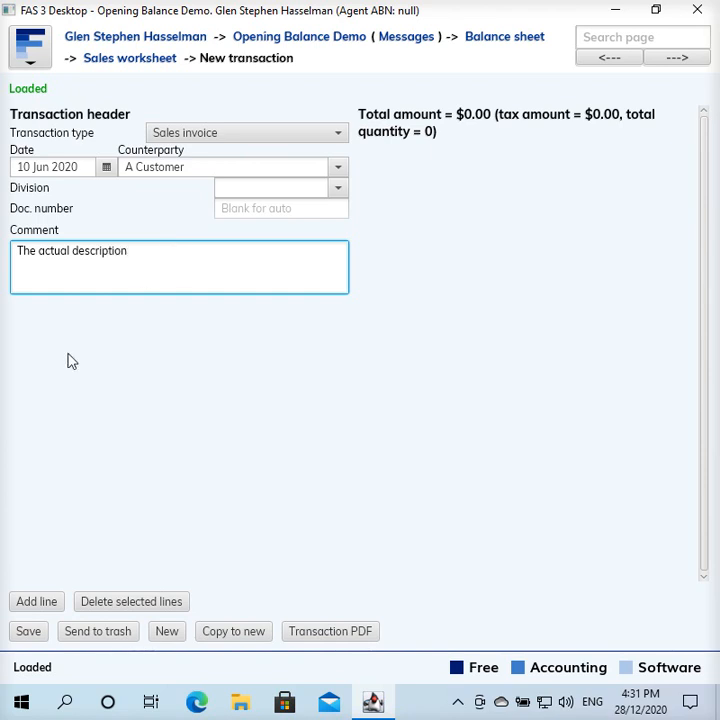
Step: Add a transaction line of 33000 to the Cash on hand account on the sales invoice
{"action": "left_click", "coordinate": [28, 601]}
{"action": "left_click", "coordinate": [398, 152]}
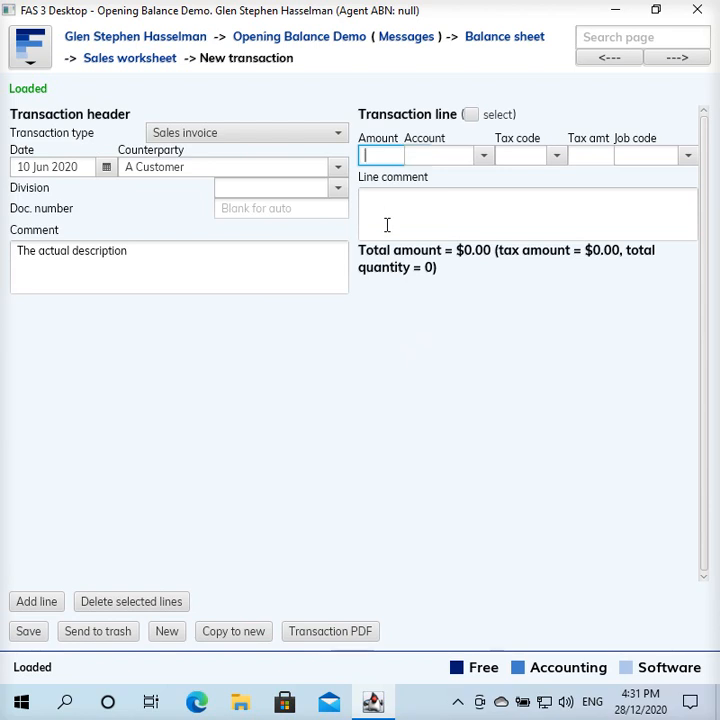
{"action": "type", "text": "33000"}
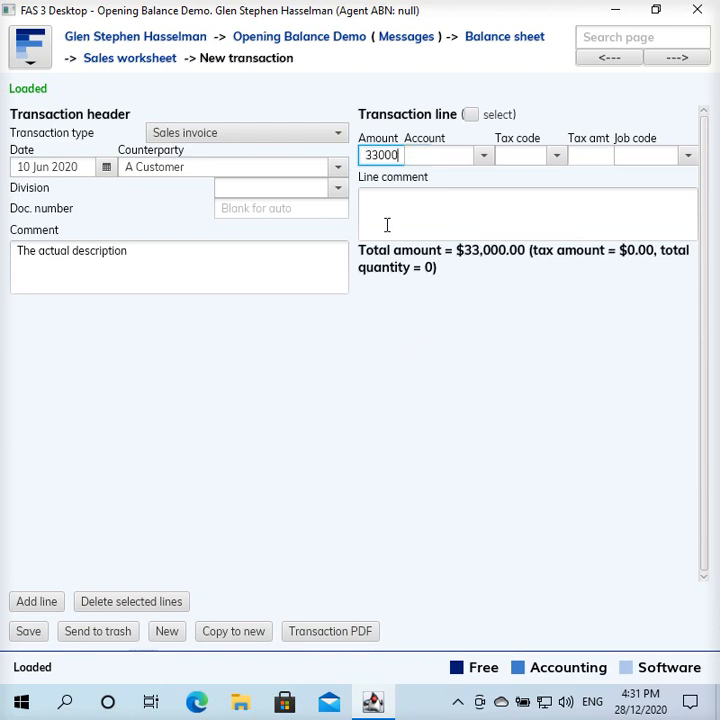
{"action": "key", "text": "Tab"}
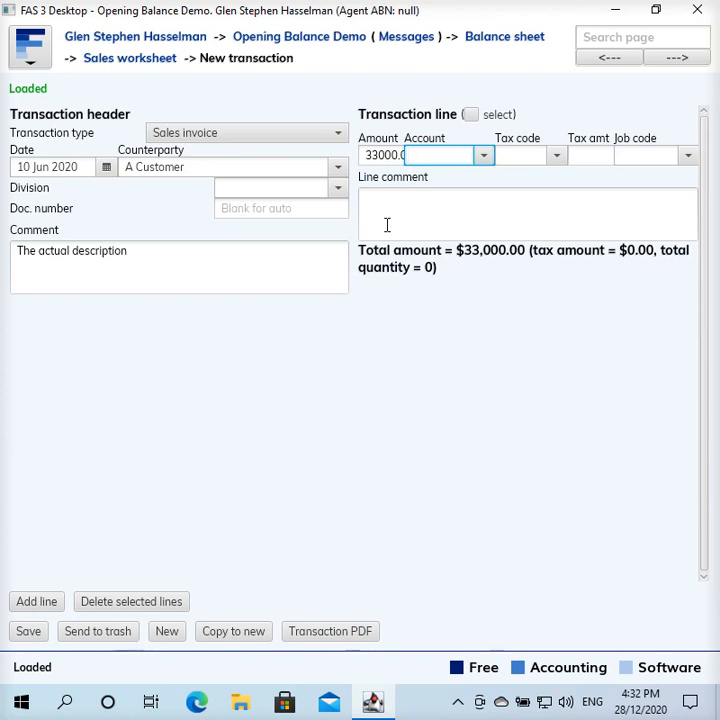
{"action": "type", "text": "cash"}
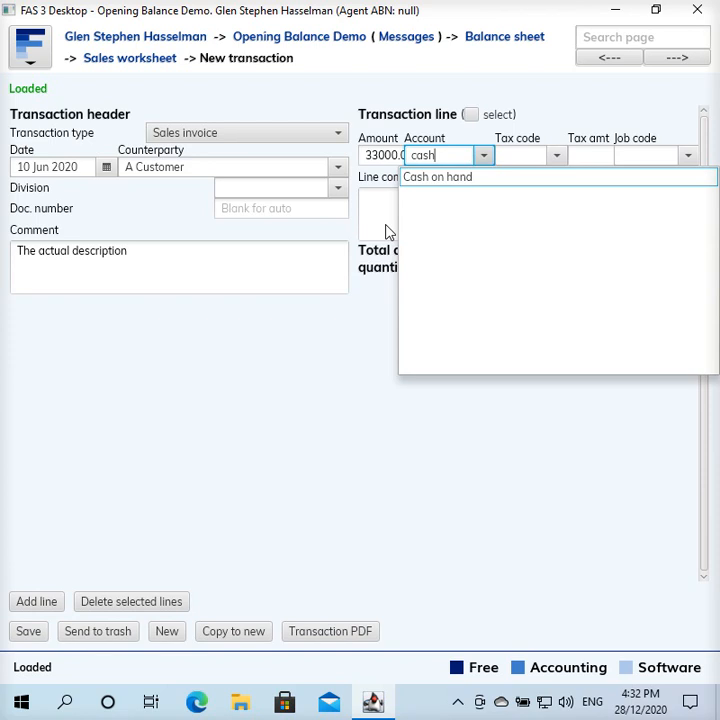
{"action": "key", "text": "Return"}
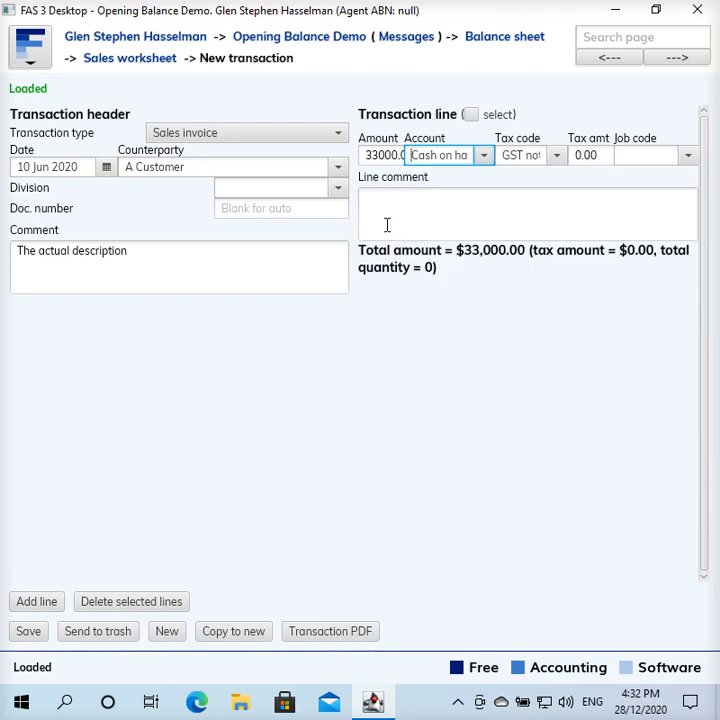
Step: Set the invoice line's tax code to GST taxable sale and save the transaction
{"action": "key", "text": "Tab"}
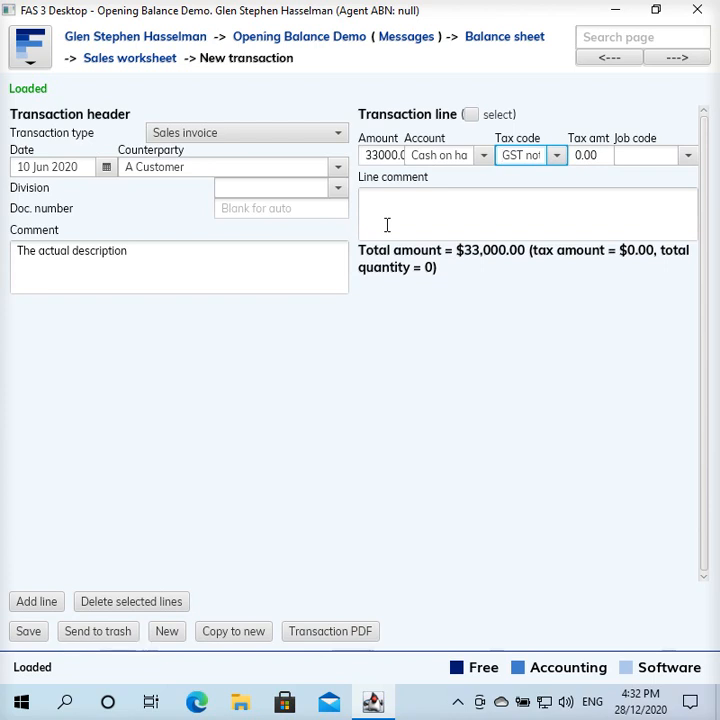
{"action": "type", "text": "ale"}
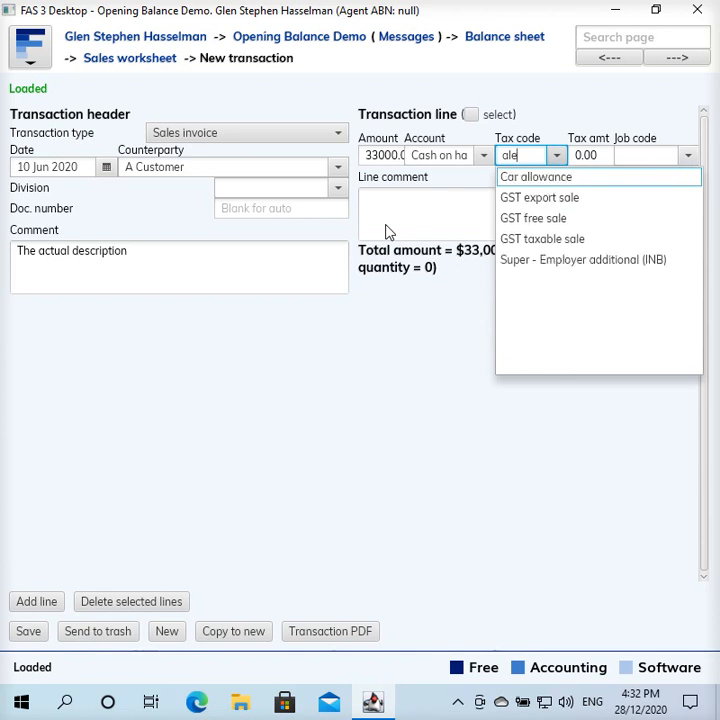
{"action": "key", "text": "BackSpace"}
{"action": "key", "text": "BackSpace"}
{"action": "key", "text": "BackSpace"}
{"action": "type", "text": "sale"}
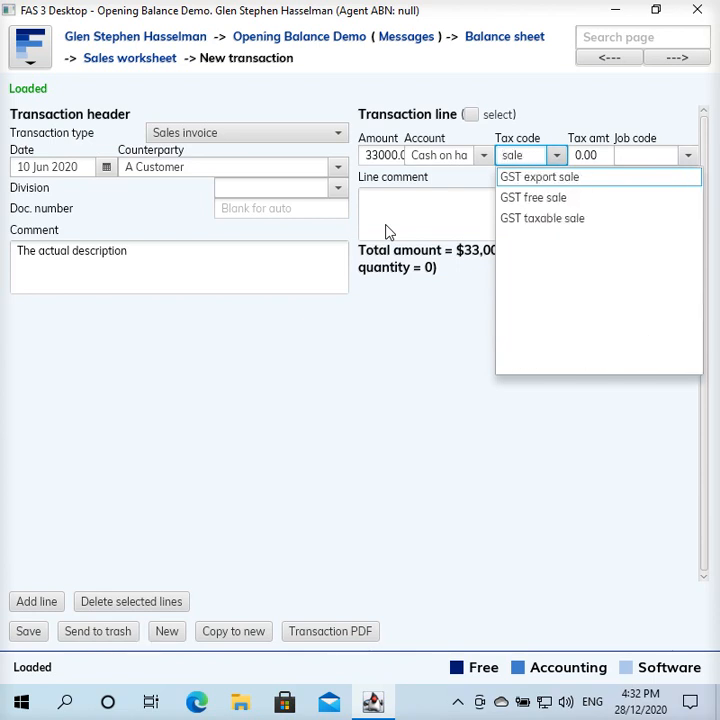
{"action": "key", "text": "Down"}
{"action": "key", "text": "Down"}
{"action": "key", "text": "Return"}
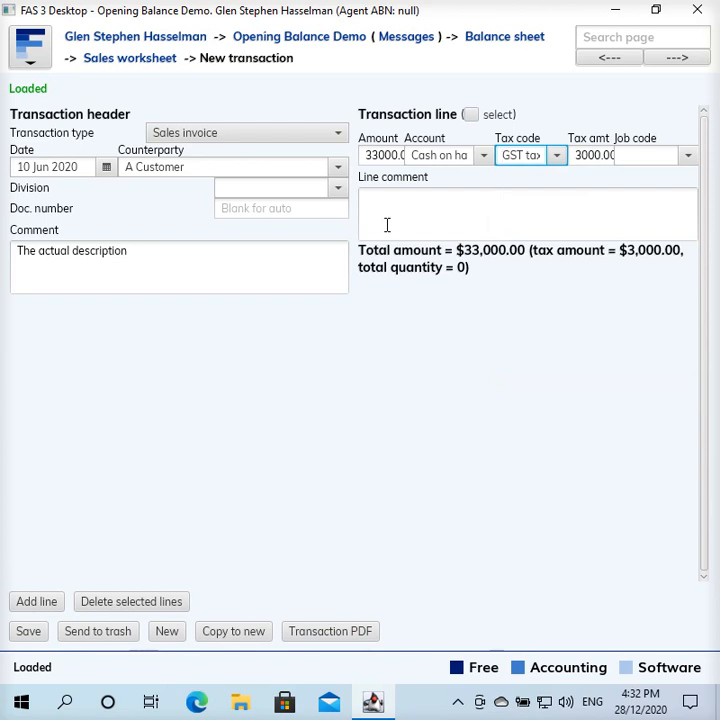
{"action": "left_click", "coordinate": [387, 225]}
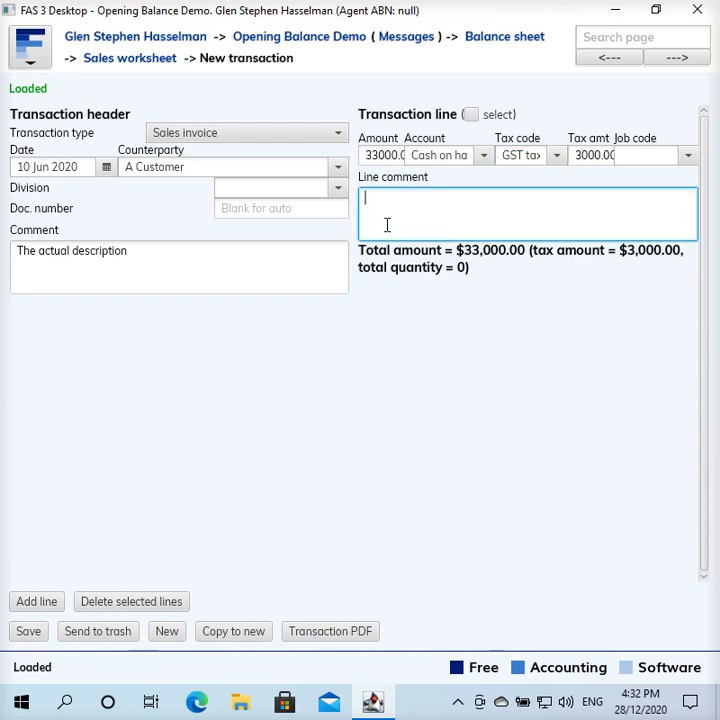
{"action": "left_click", "coordinate": [556, 155]}
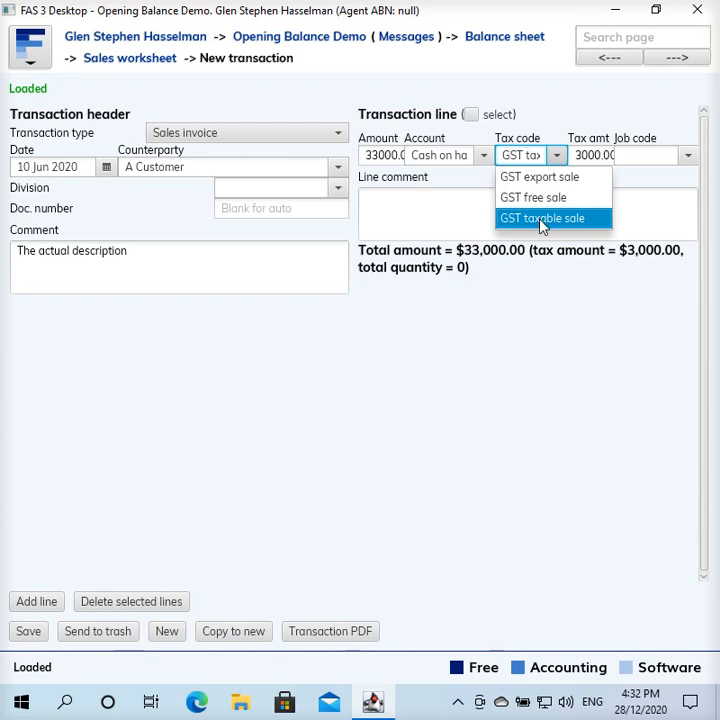
{"action": "left_click", "coordinate": [558, 159]}
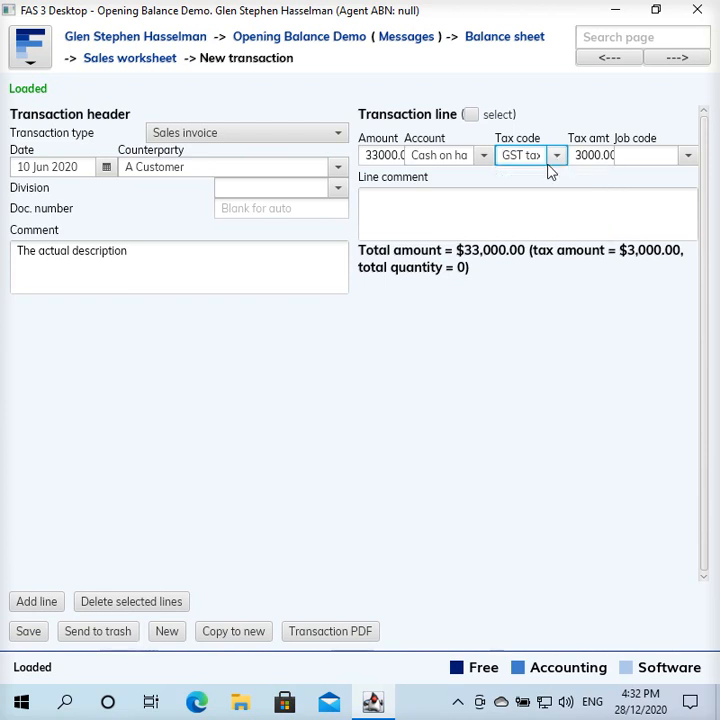
{"action": "left_click", "coordinate": [29, 631]}
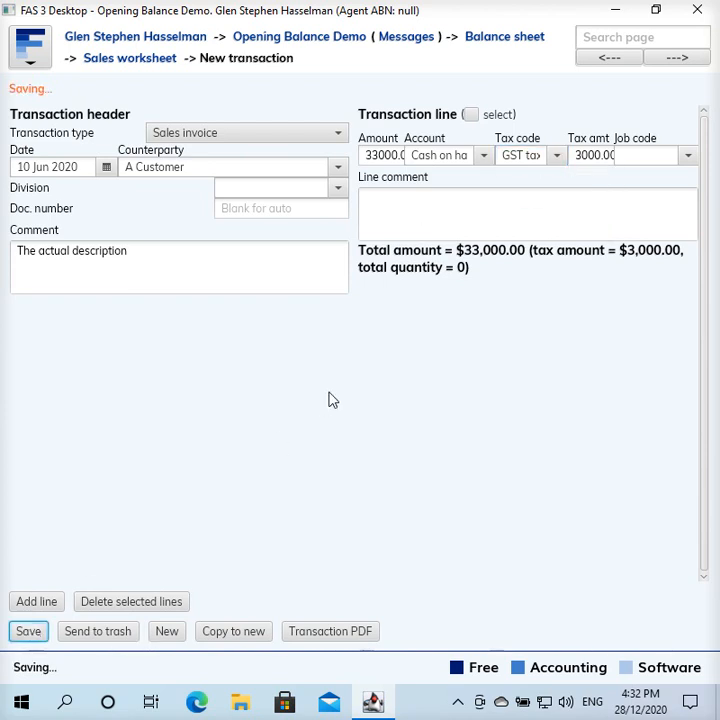
Step: Return to the balance sheet and compare the Accounts receivable, Cash at bank, Cash on hand and GST payable rows
{"action": "left_click", "coordinate": [510, 45]}
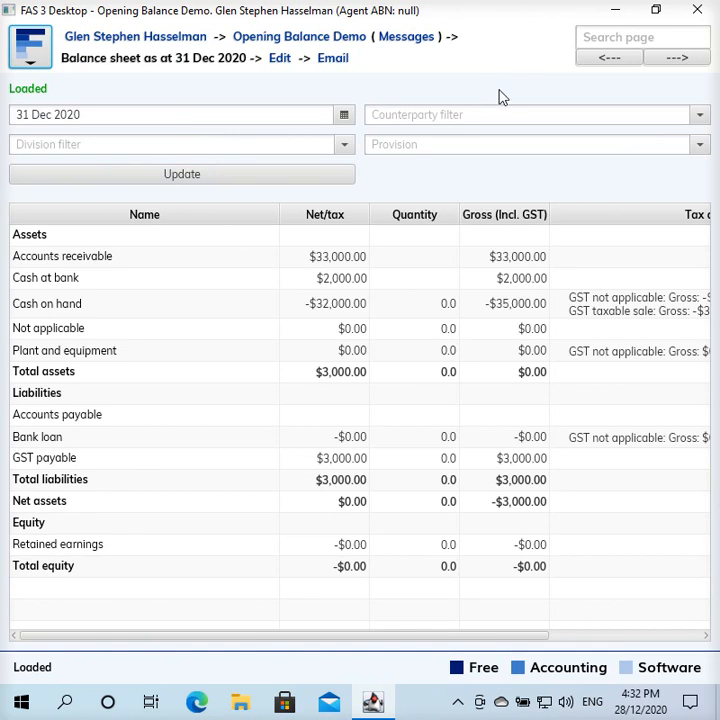
{"action": "left_click", "coordinate": [341, 260]}
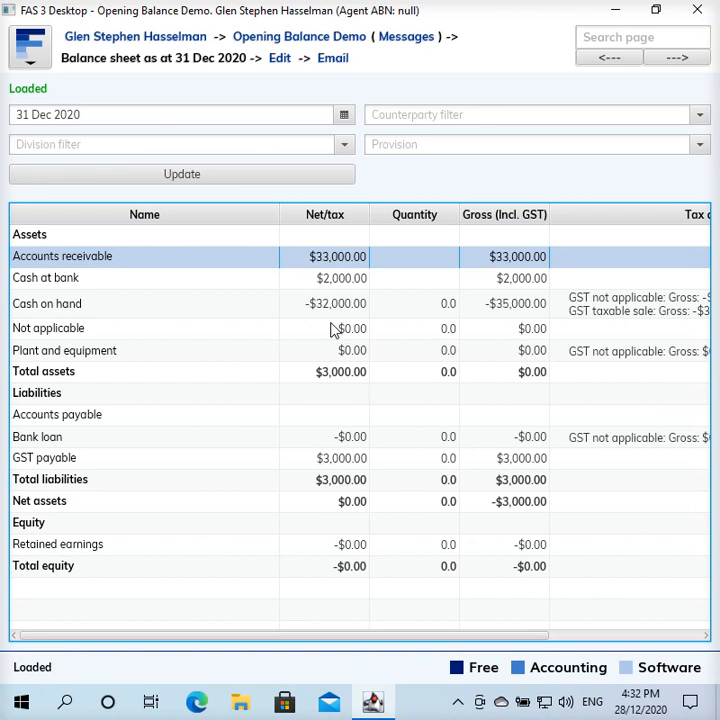
{"action": "left_click", "coordinate": [337, 463]}
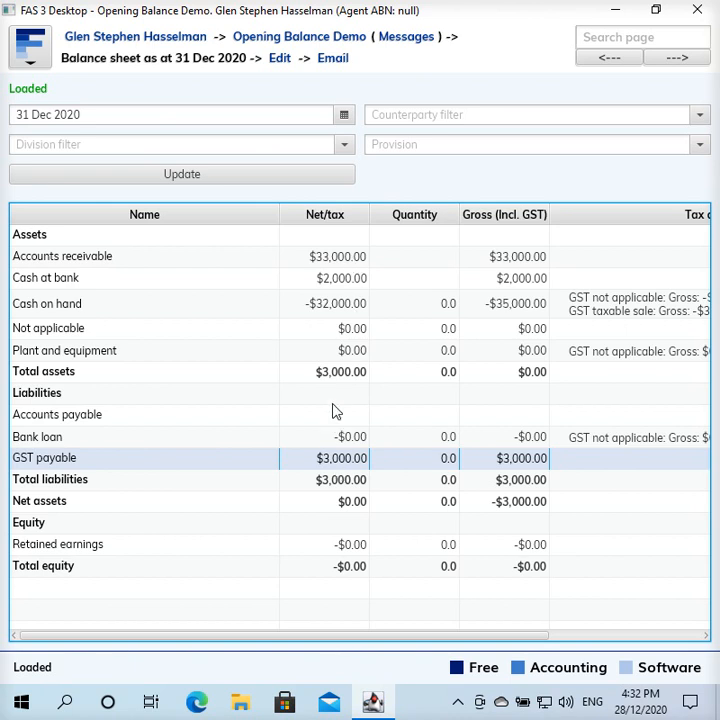
{"action": "left_click", "coordinate": [323, 311]}
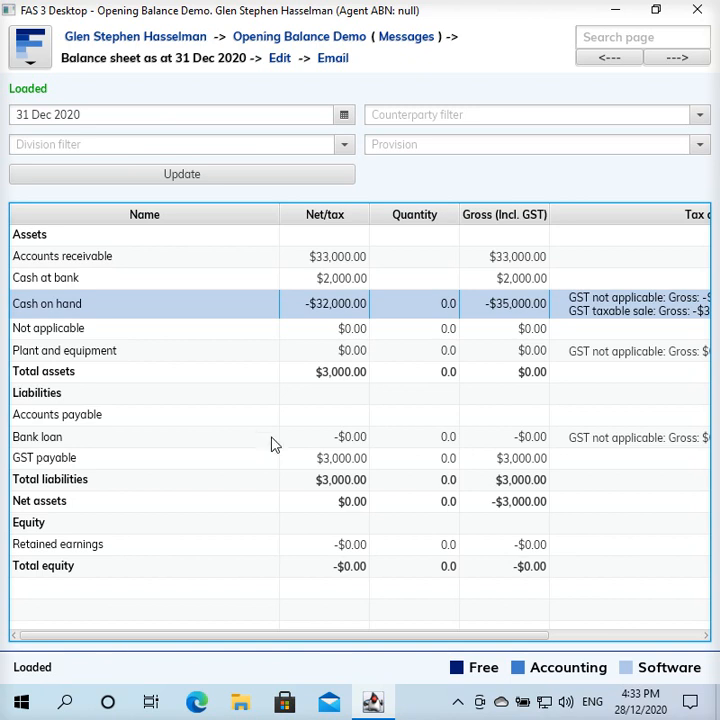
{"action": "left_click", "coordinate": [312, 460]}
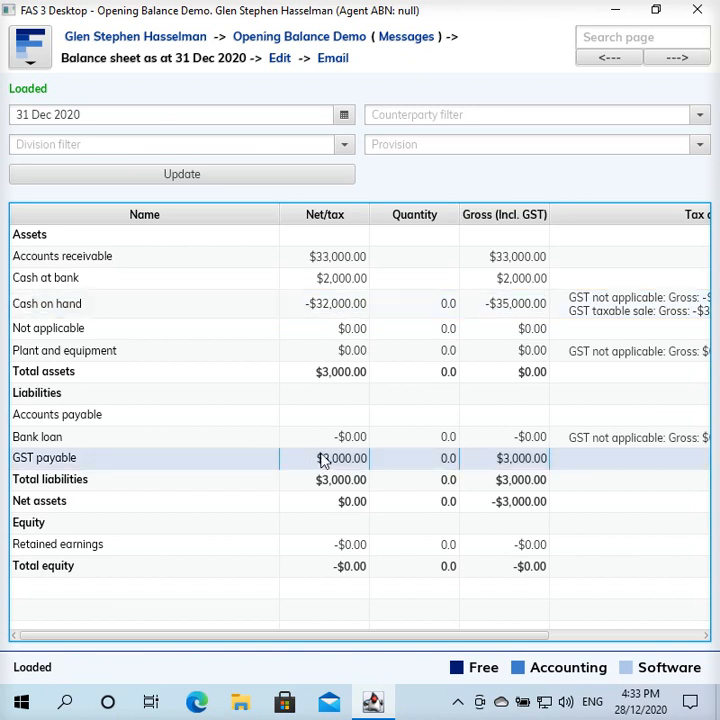
{"action": "left_click", "coordinate": [360, 260]}
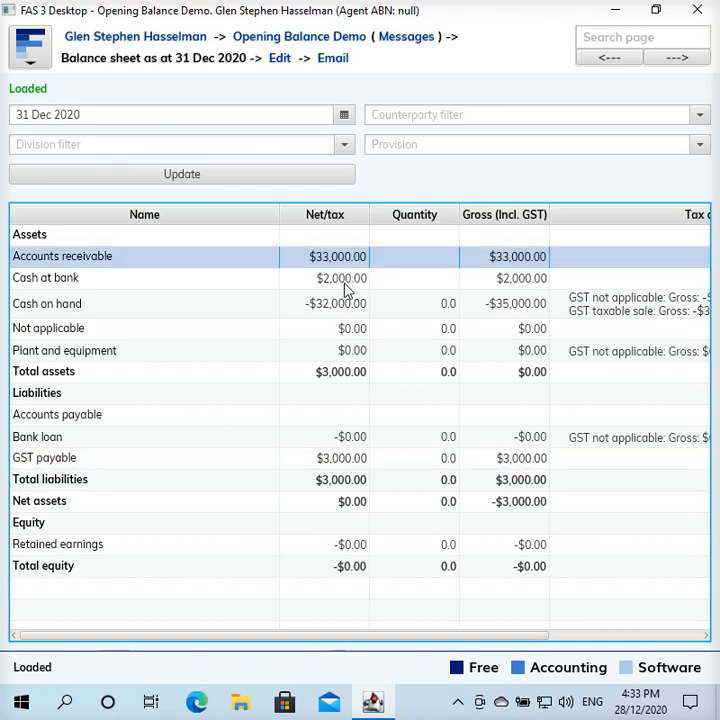
{"action": "left_click", "coordinate": [349, 283]}
{"action": "left_click", "coordinate": [337, 306]}
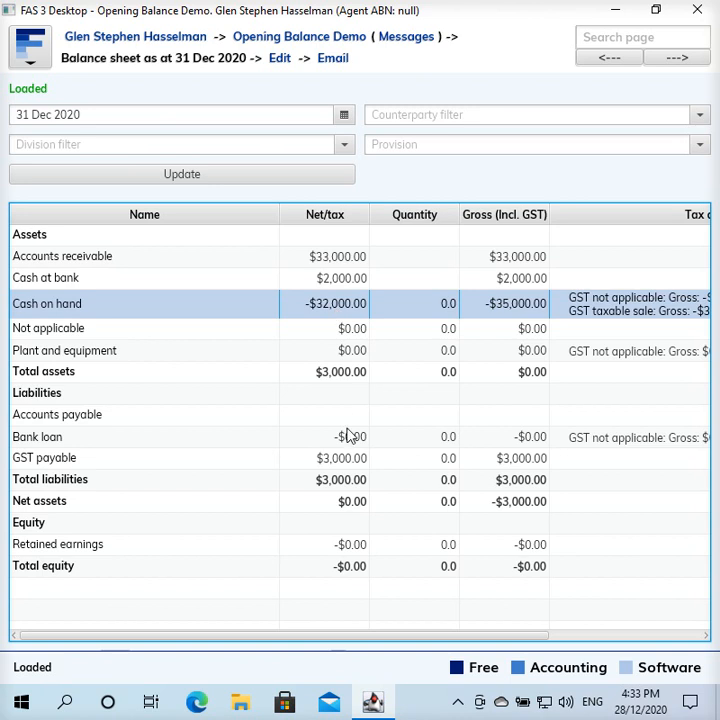
{"action": "left_click", "coordinate": [347, 462]}
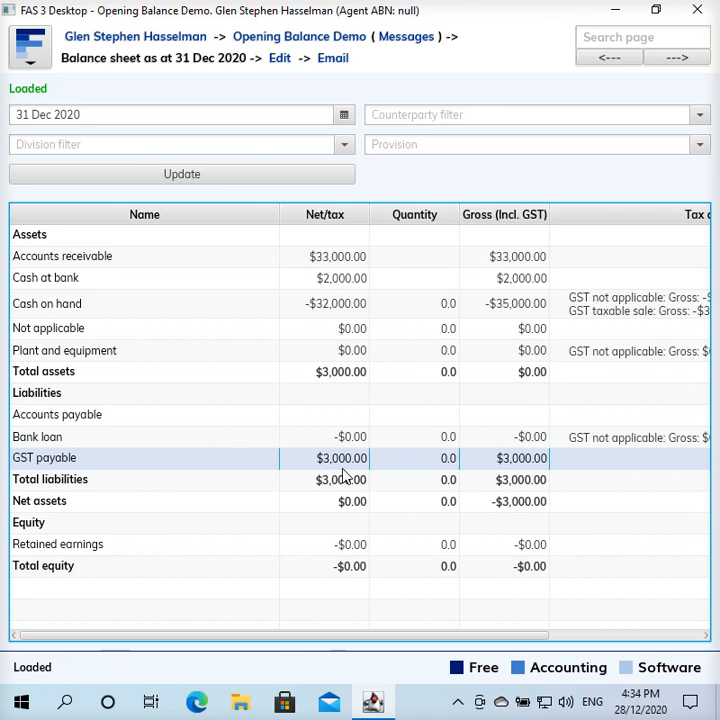
Step: Create a new transaction in the business's general journals with the transaction type General journal
{"action": "left_click", "coordinate": [322, 38]}
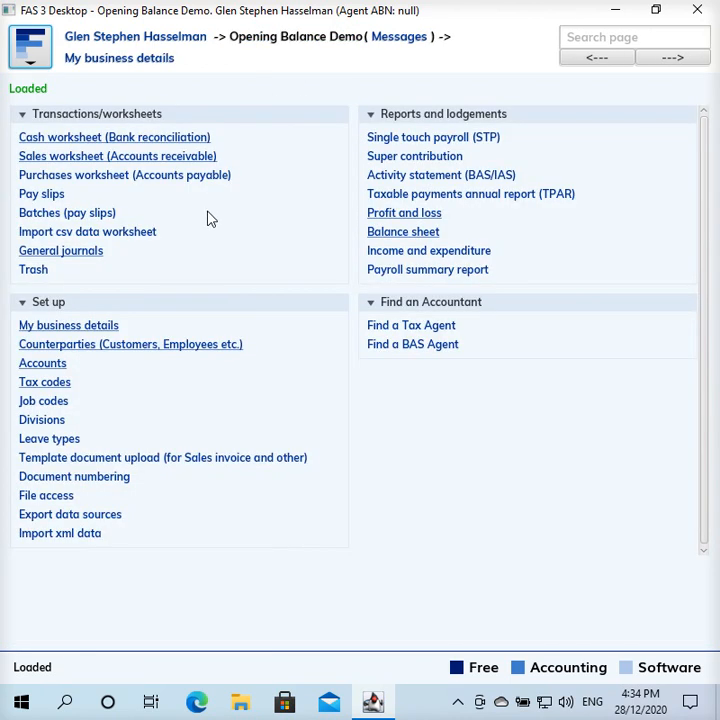
{"action": "left_click", "coordinate": [86, 254]}
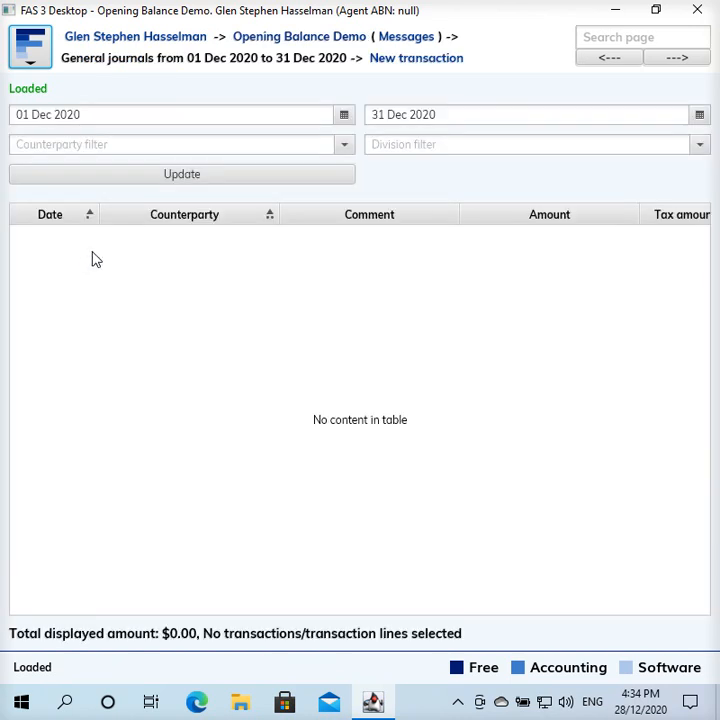
{"action": "left_click", "coordinate": [437, 59]}
{"action": "left_click", "coordinate": [245, 134]}
{"action": "left_click", "coordinate": [232, 154]}
Step: Set the journal's date to 30 Jun 2020
{"action": "left_click", "coordinate": [106, 167]}
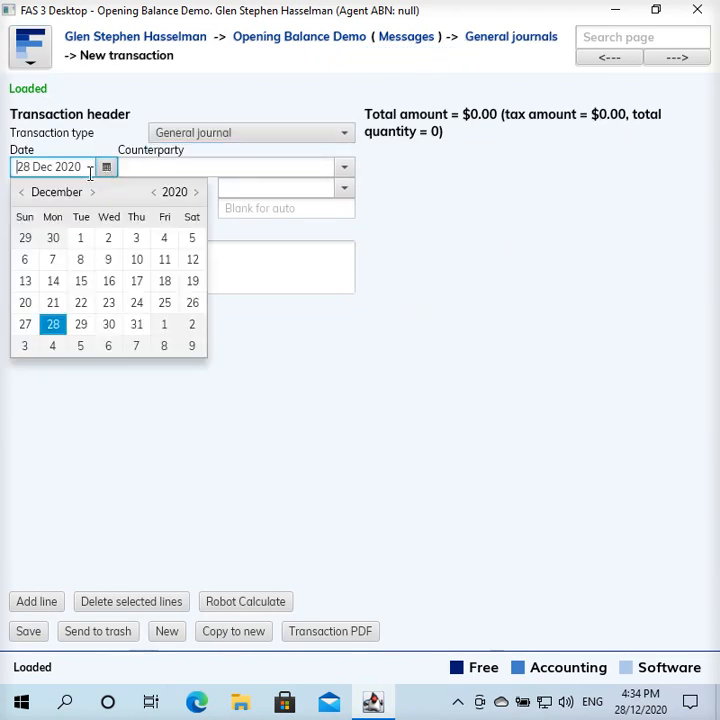
{"action": "left_click", "coordinate": [23, 194]}
{"action": "left_click", "coordinate": [23, 194]}
{"action": "left_click", "coordinate": [23, 194]}
{"action": "left_click", "coordinate": [23, 194]}
{"action": "left_click", "coordinate": [23, 194]}
{"action": "left_click", "coordinate": [23, 194]}
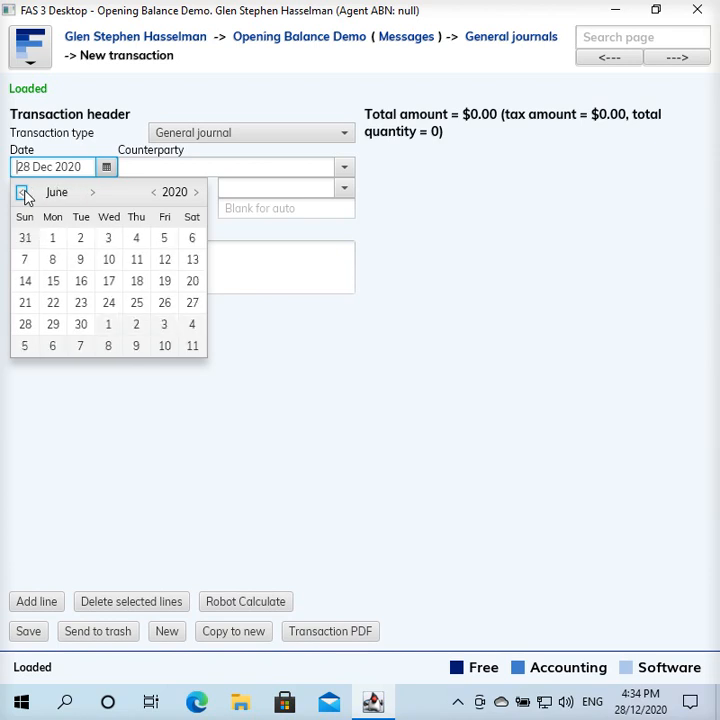
{"action": "left_click", "coordinate": [80, 324]}
Step: Set the journal's counterparty to Not applicable and its comment to "Opening GST payable balance adjustment"
{"action": "left_click", "coordinate": [169, 167]}
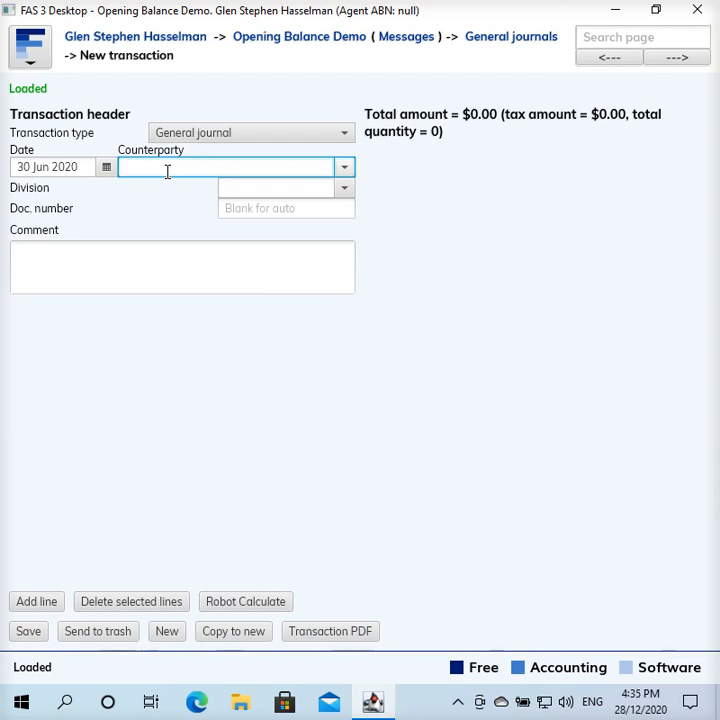
{"action": "type", "text": "not"}
{"action": "key", "text": "Return"}
{"action": "key", "text": "Tab"}
{"action": "key", "text": "Tab"}
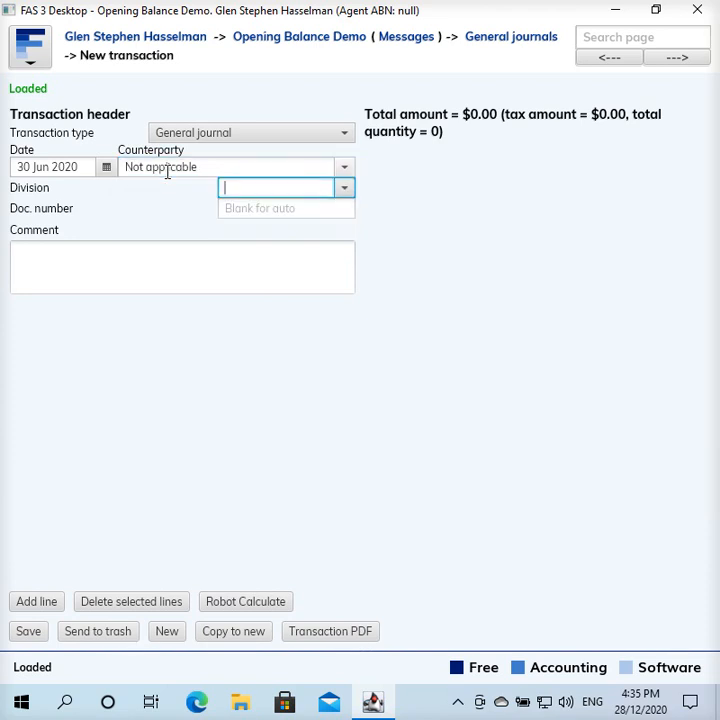
{"action": "type", "text": "0pening"}
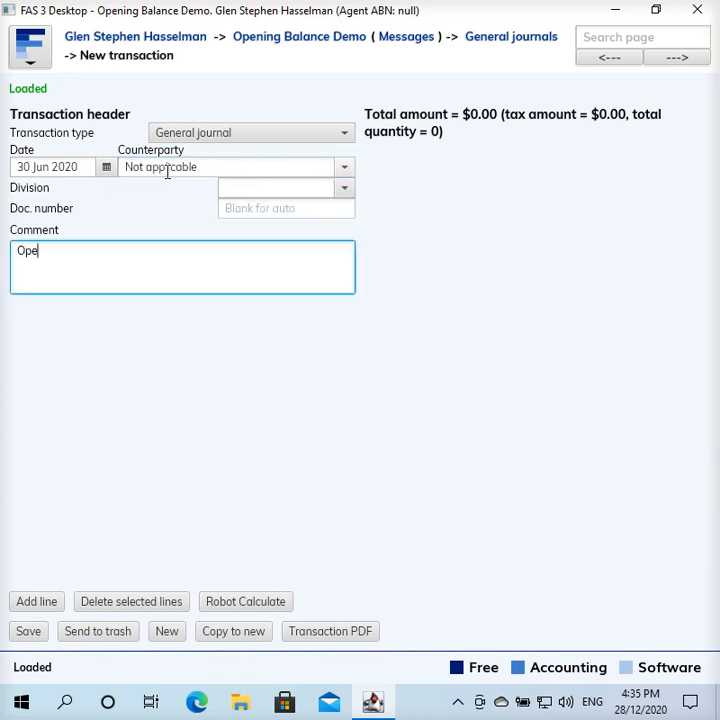
{"action": "type", "text": " GST bal"}
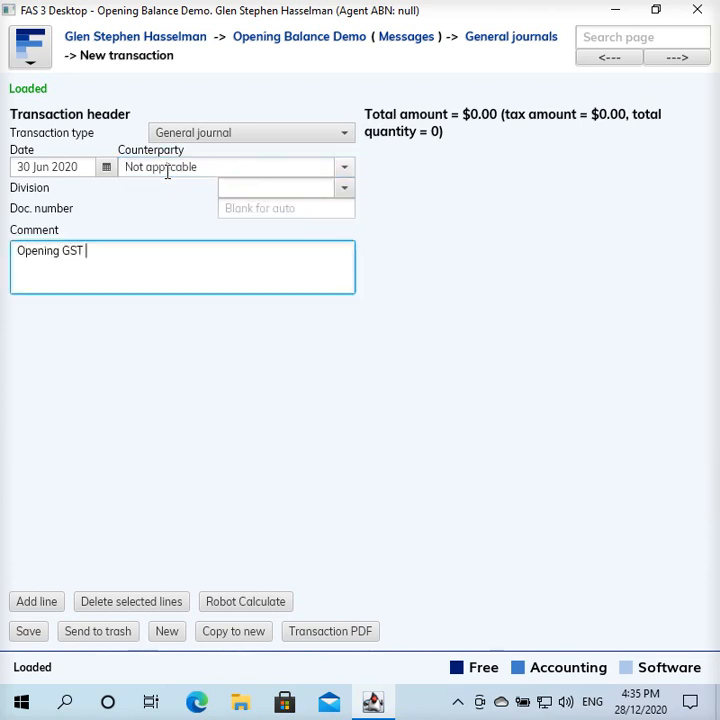
{"action": "key", "text": "BackSpace"}
{"action": "key", "text": "BackSpace"}
{"action": "key", "text": "BackSpace"}
{"action": "type", "text": "payable bala"}
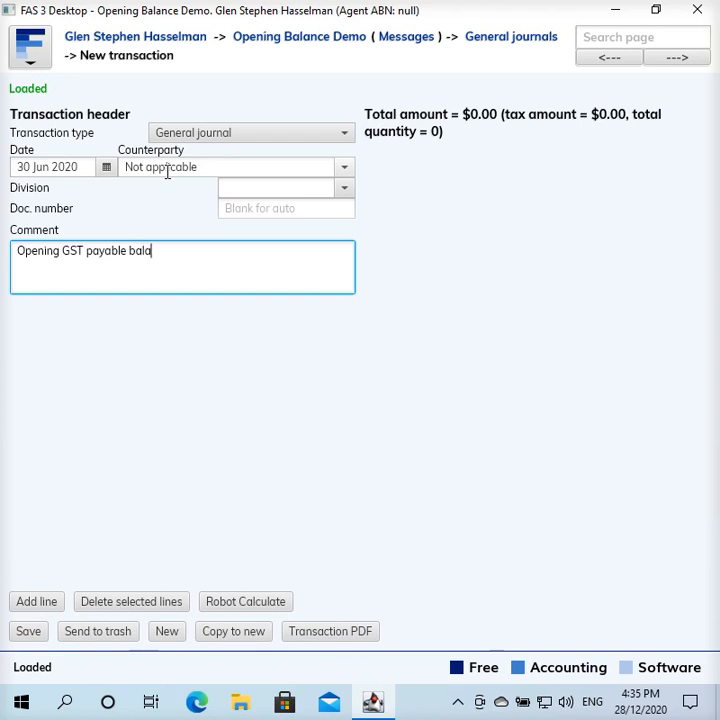
{"action": "type", "text": "nce adjustment"}
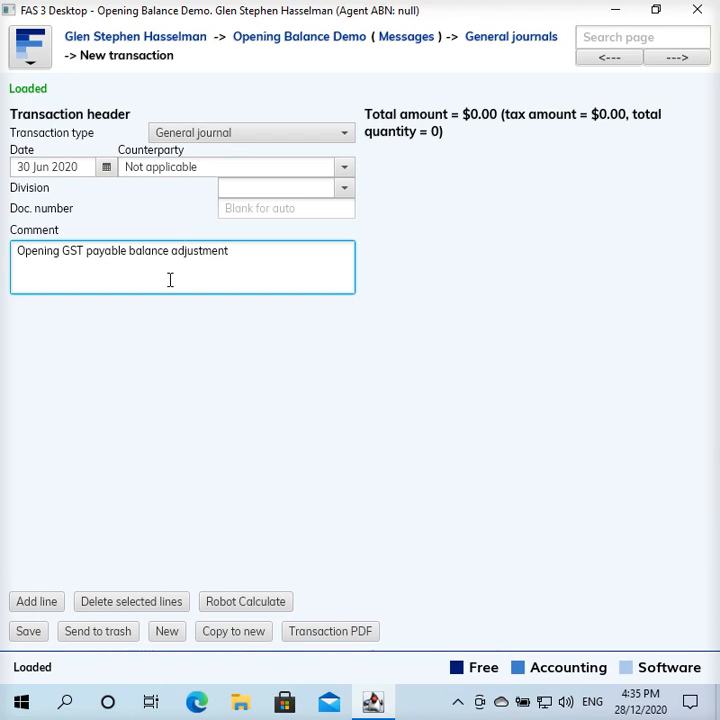
Step: Add a transaction line of -7000 to the BAS roundings account with the tax code GST paid to ATO
{"action": "left_click", "coordinate": [48, 604]}
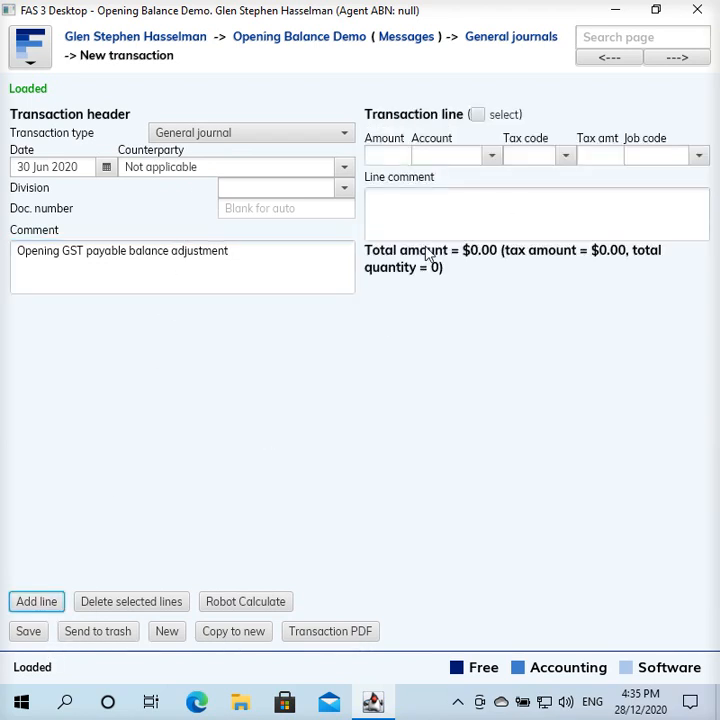
{"action": "left_click", "coordinate": [406, 156]}
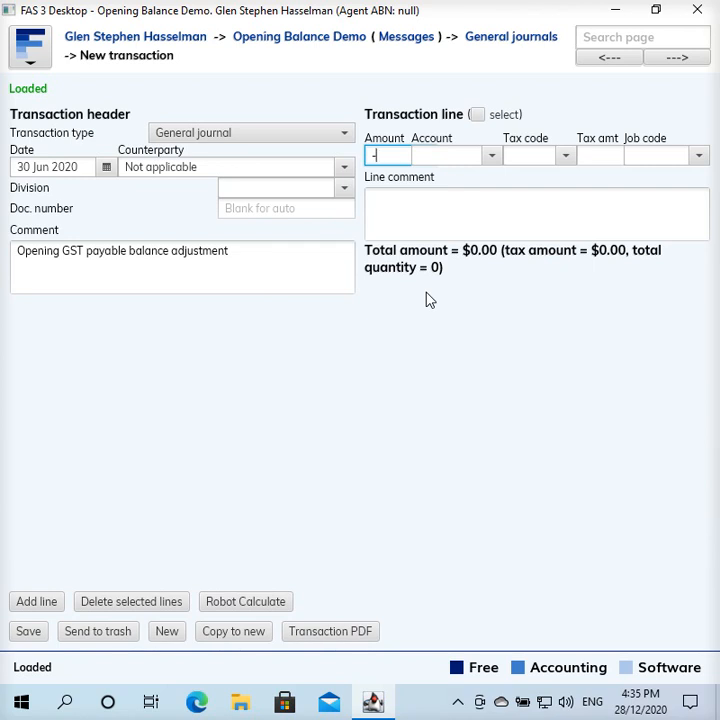
{"action": "type", "text": "7000"}
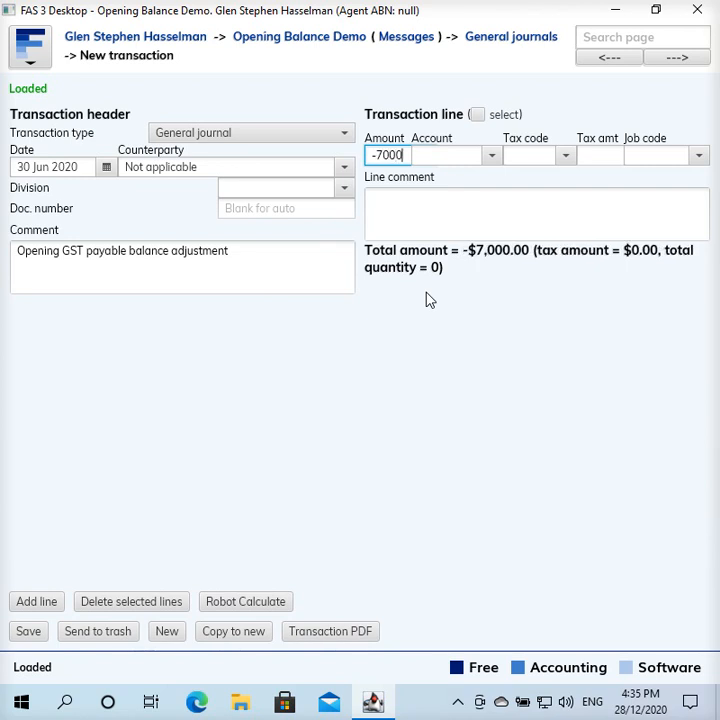
{"action": "key", "text": "Tab"}
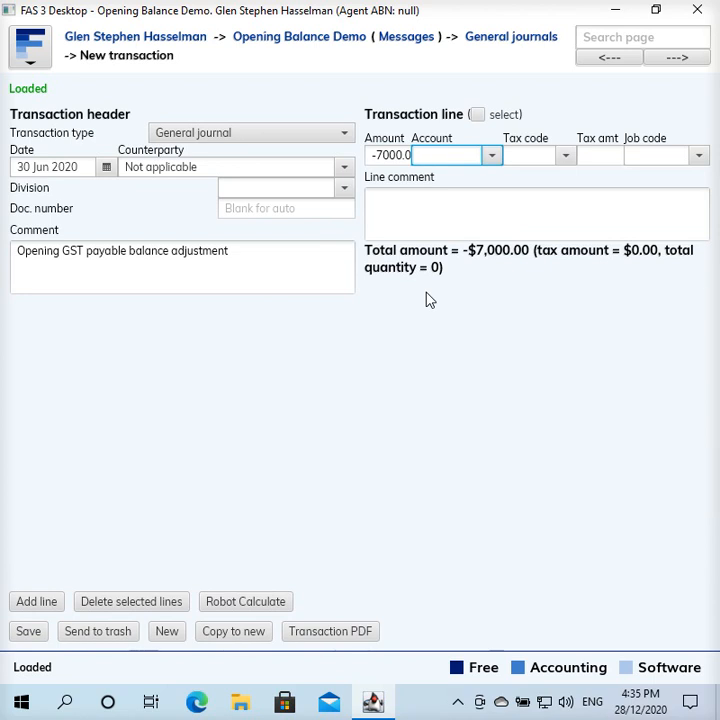
{"action": "type", "text": "roun"}
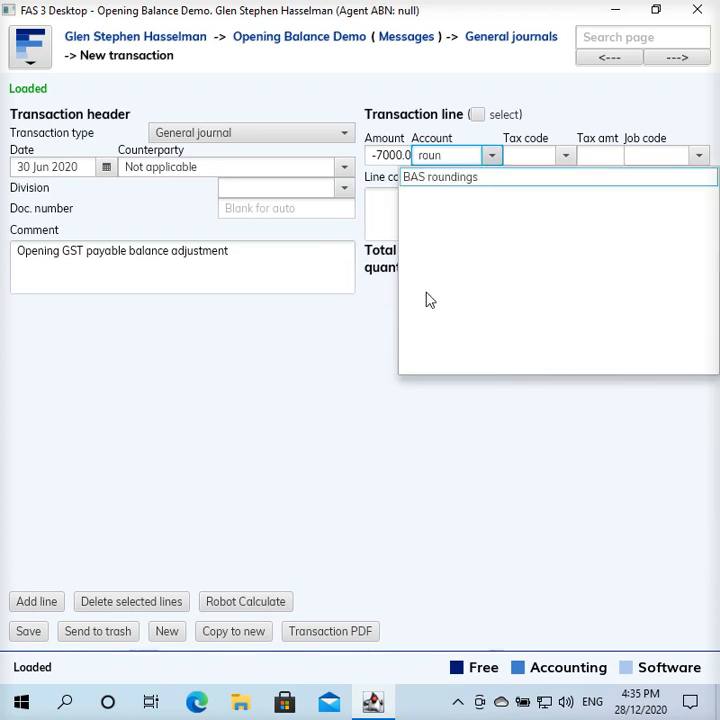
{"action": "key", "text": "Tab"}
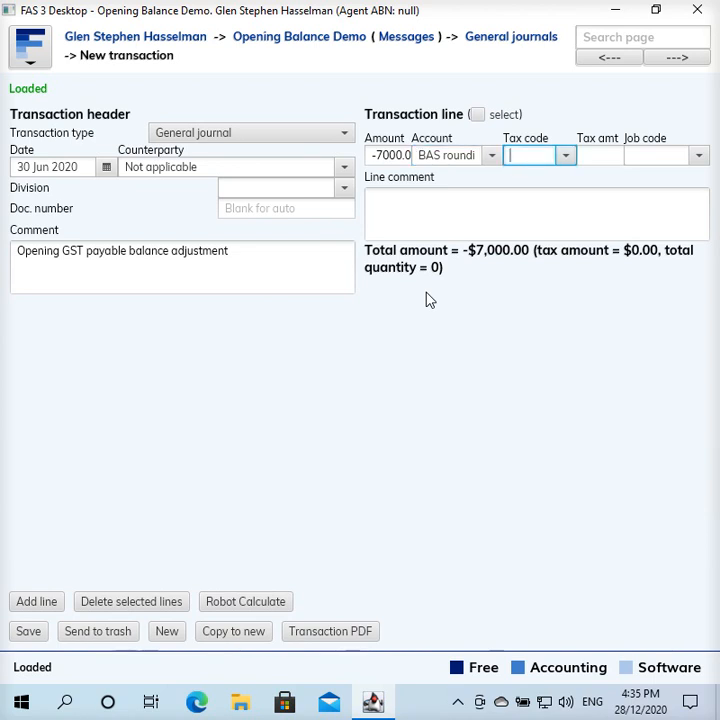
{"action": "type", "text": "pai"}
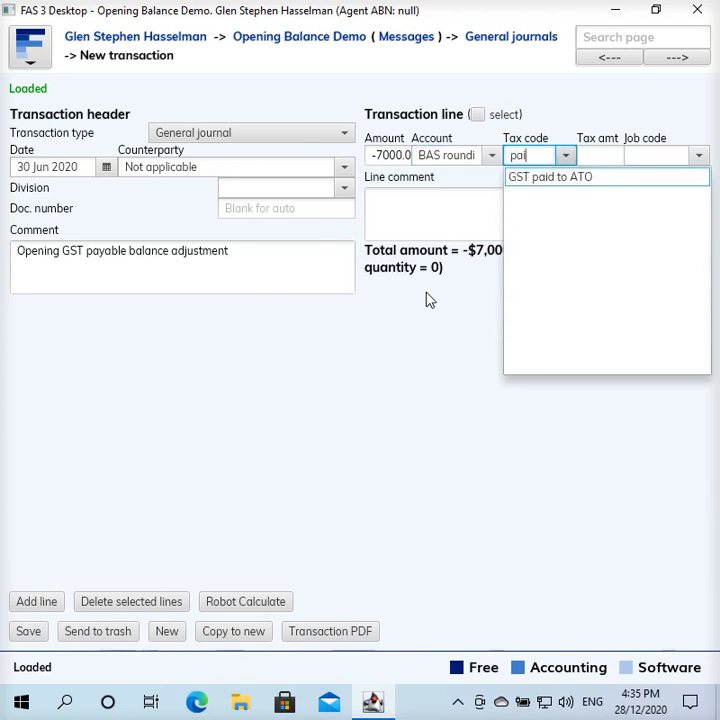
{"action": "key", "text": "Return"}
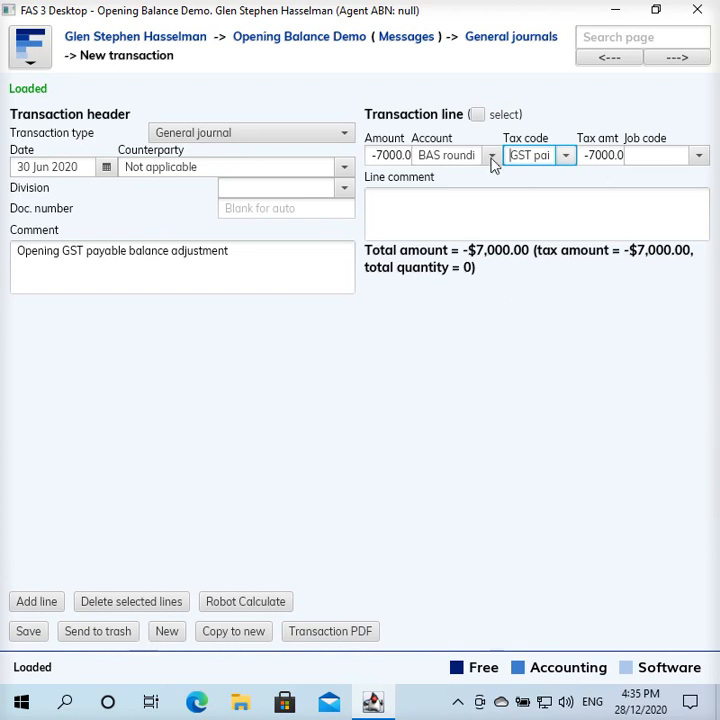
Step: Review the first journal line's tax code, amount, tax amount and account
{"action": "type", "text": "d"}
{"action": "left_click", "coordinate": [563, 160]}
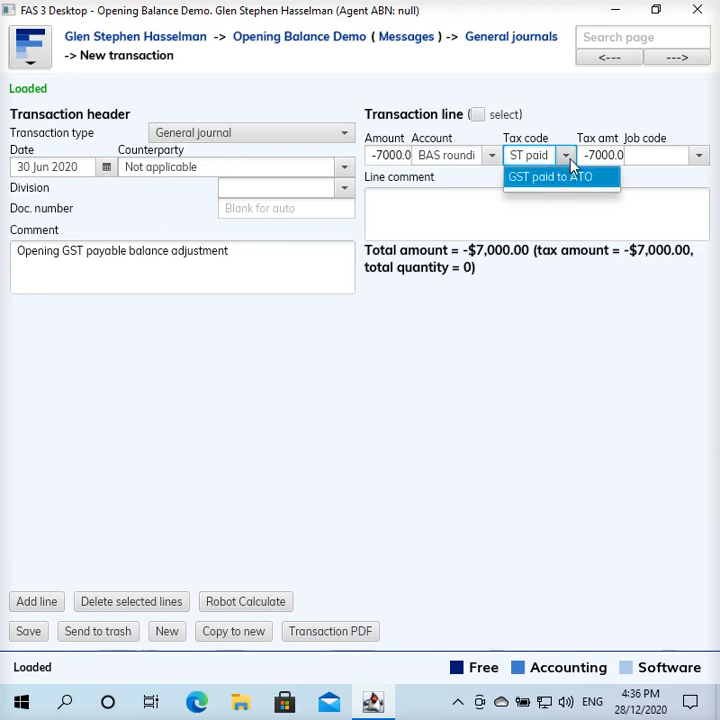
{"action": "left_click", "coordinate": [571, 160]}
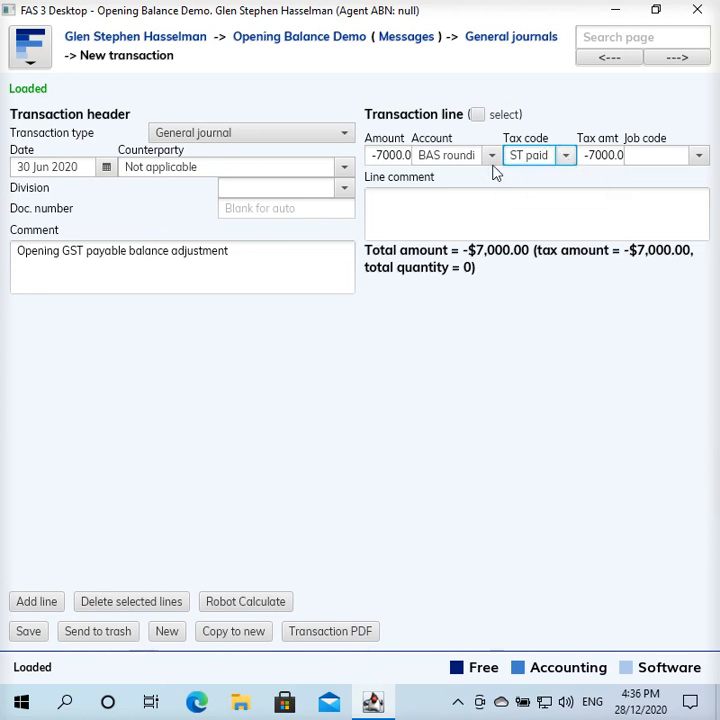
{"action": "left_click", "coordinate": [387, 155]}
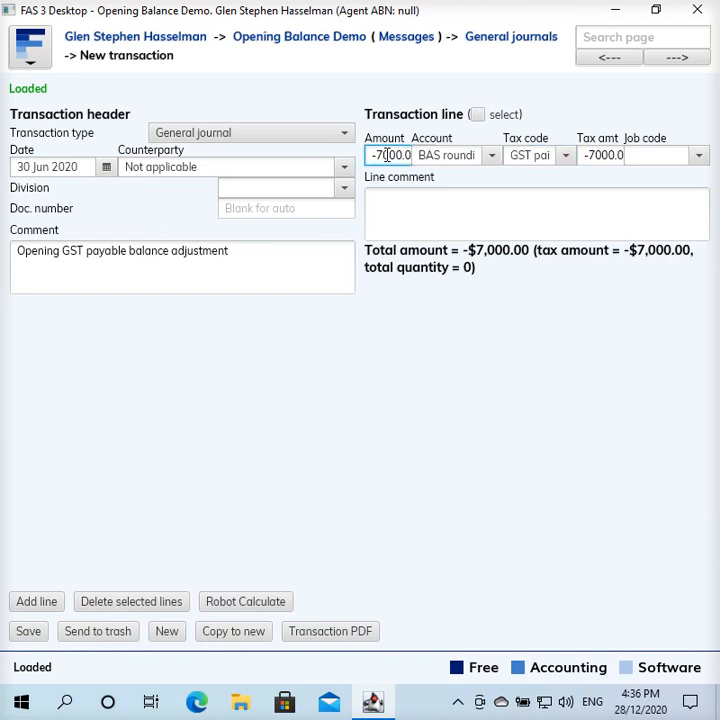
{"action": "left_click", "coordinate": [603, 156]}
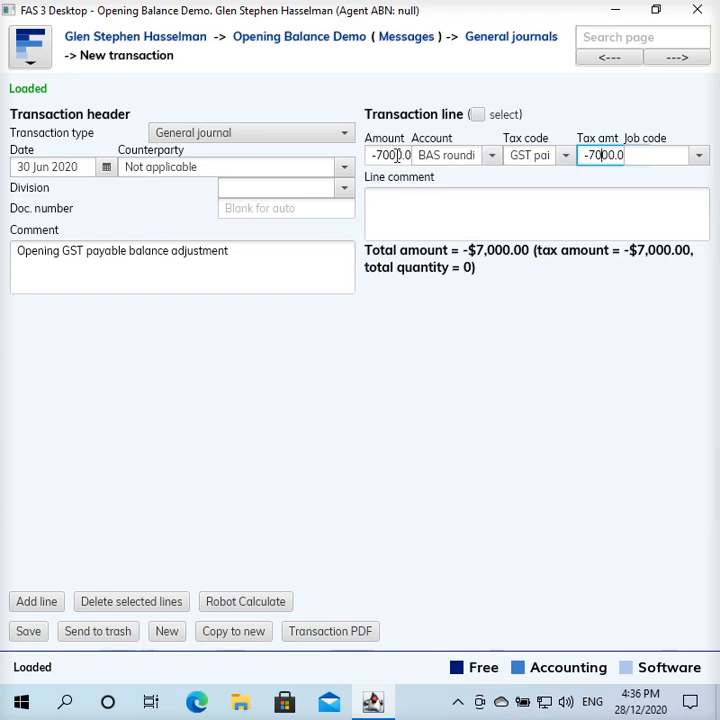
{"action": "left_click", "coordinate": [478, 156]}
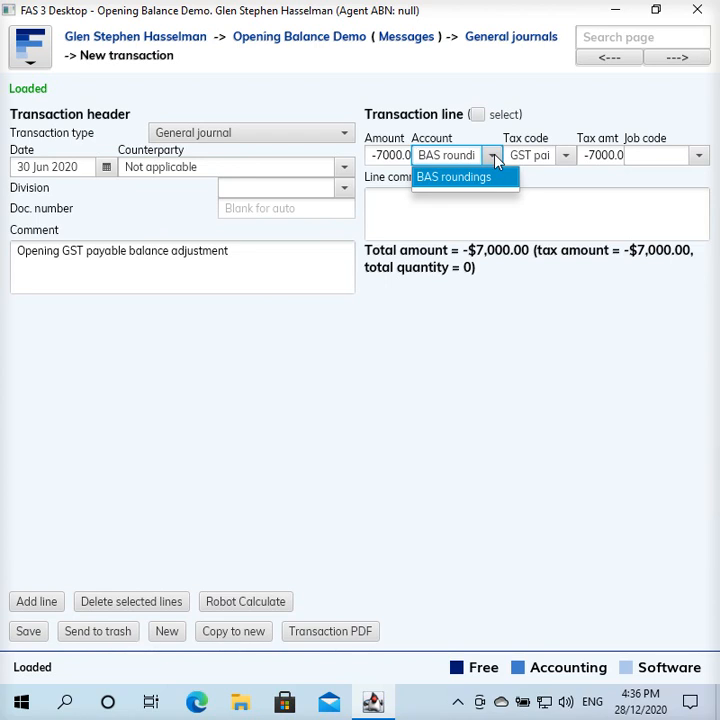
{"action": "left_click", "coordinate": [493, 158]}
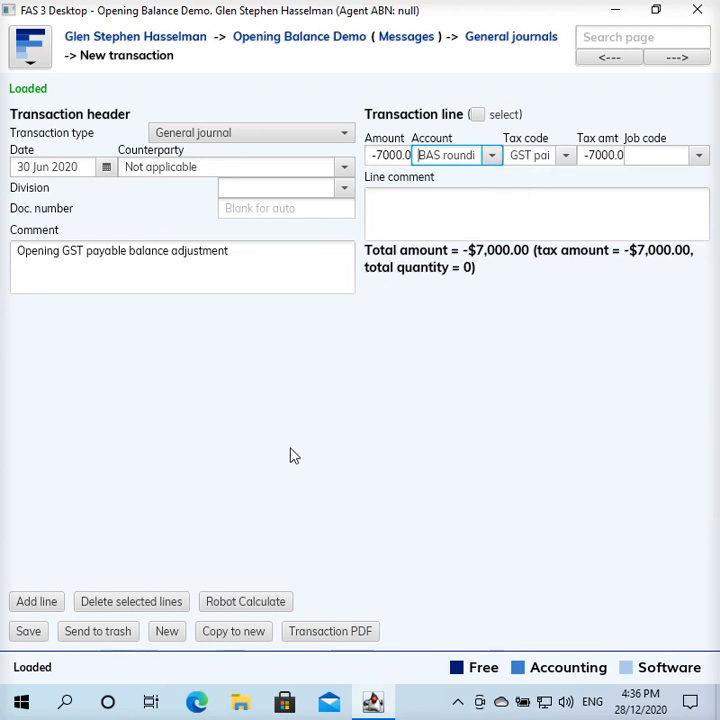
Step: Add a balancing transaction line of 7000 to the Cash on hand account and save the journal
{"action": "left_click", "coordinate": [55, 602]}
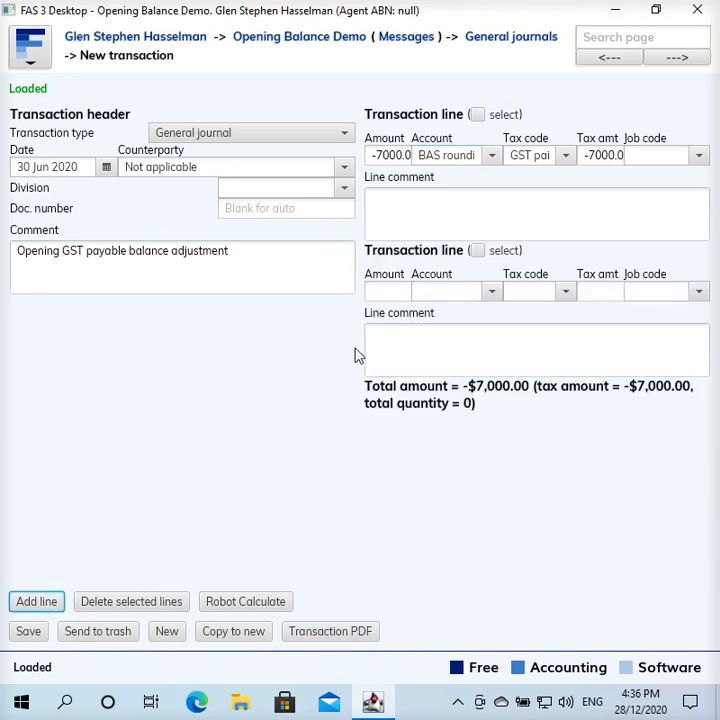
{"action": "left_click", "coordinate": [389, 291]}
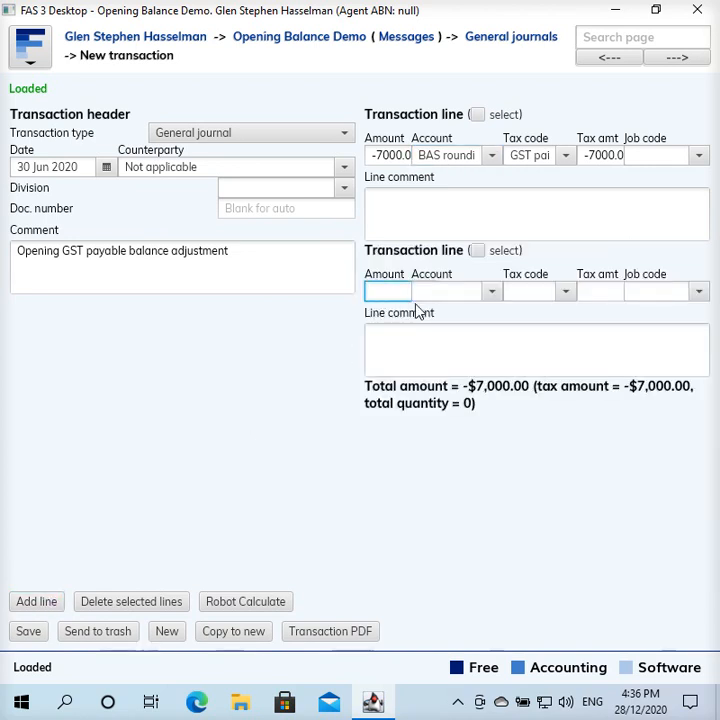
{"action": "type", "text": "7"}
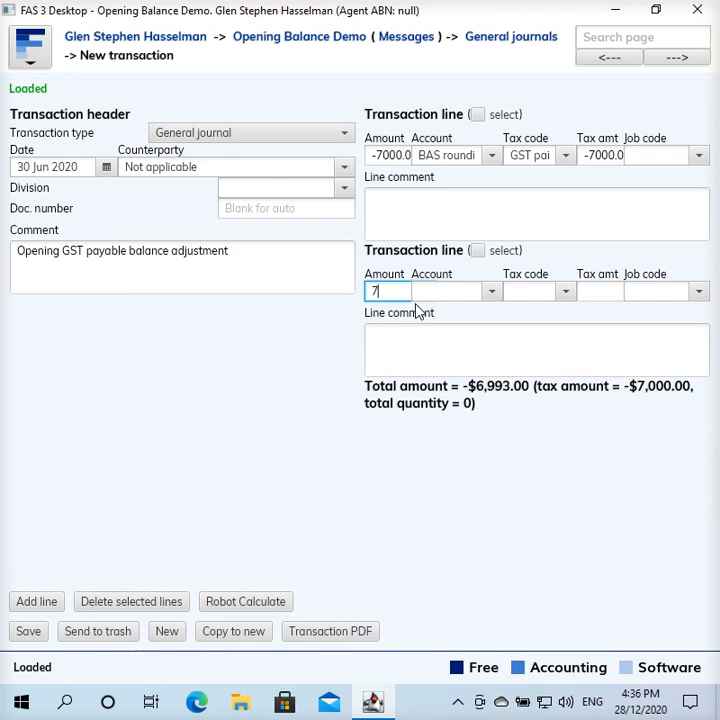
{"action": "type", "text": "000"}
{"action": "key", "text": "Tab"}
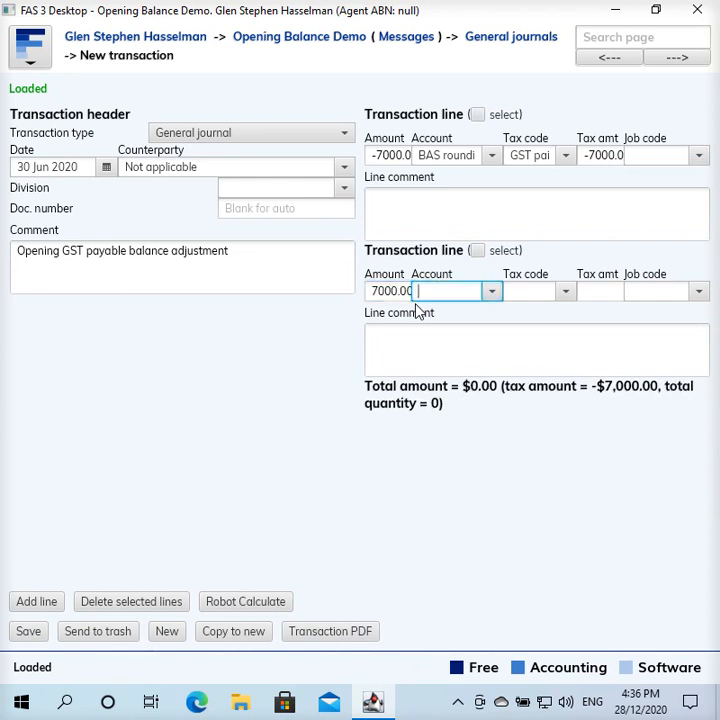
{"action": "type", "text": "cash"}
{"action": "key", "text": "Return"}
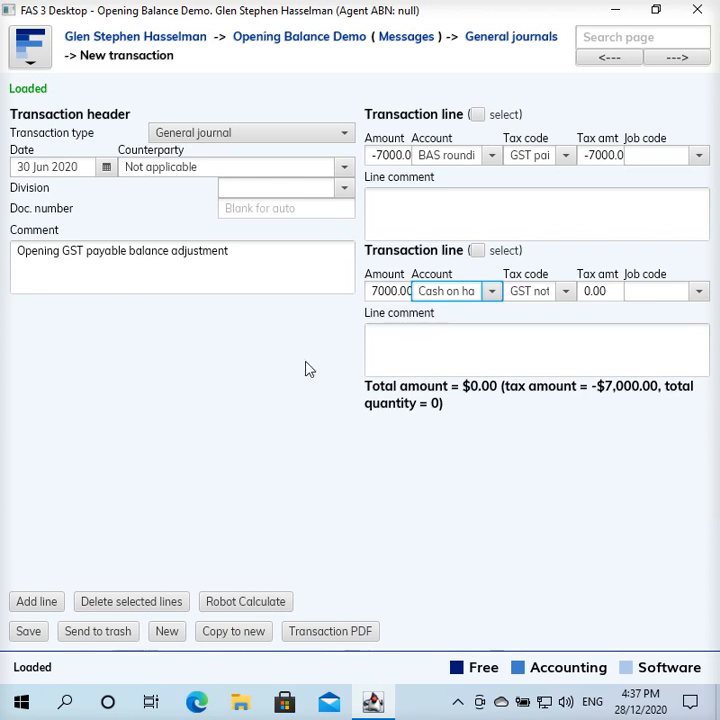
{"action": "left_click", "coordinate": [30, 631]}
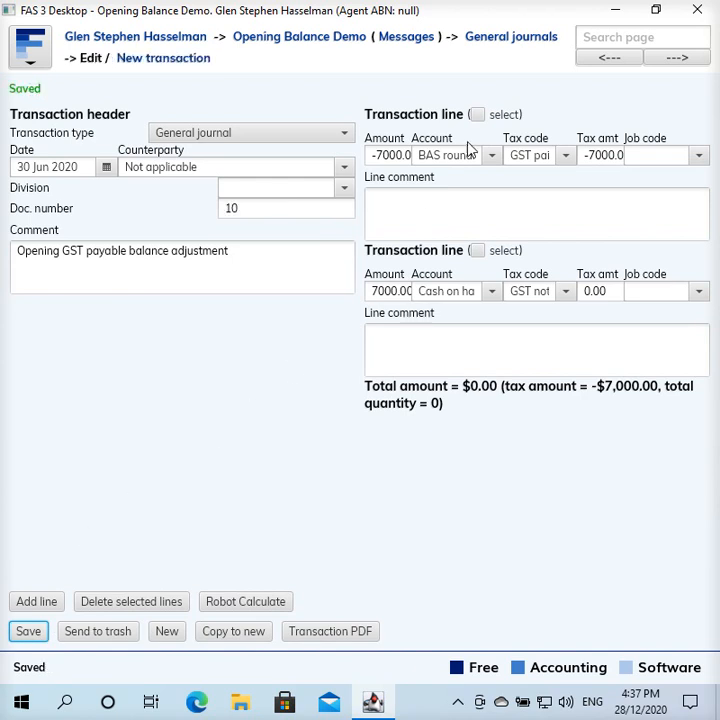
Step: Open the business's balance sheet and examine the Accounts receivable, Cash at bank, GST payable and Cash on hand rows
{"action": "left_click", "coordinate": [350, 40]}
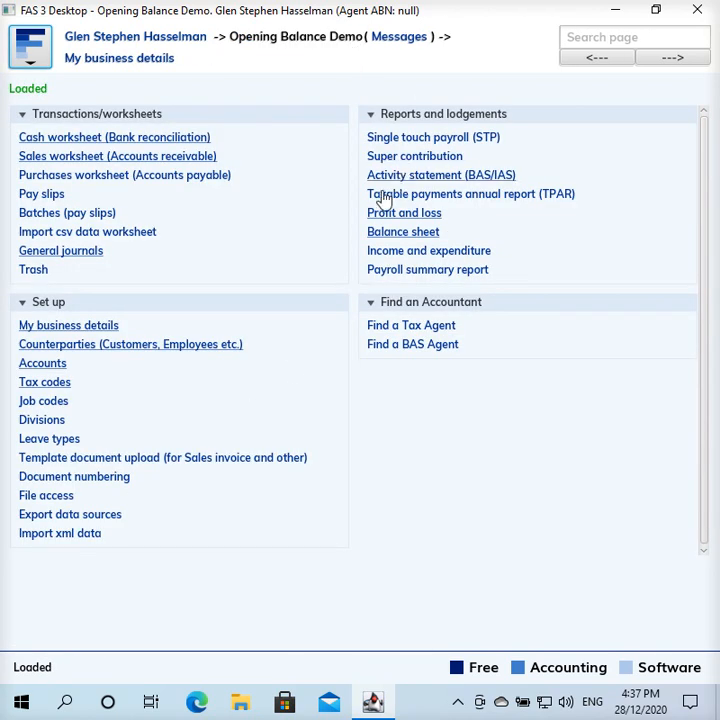
{"action": "left_click", "coordinate": [383, 235]}
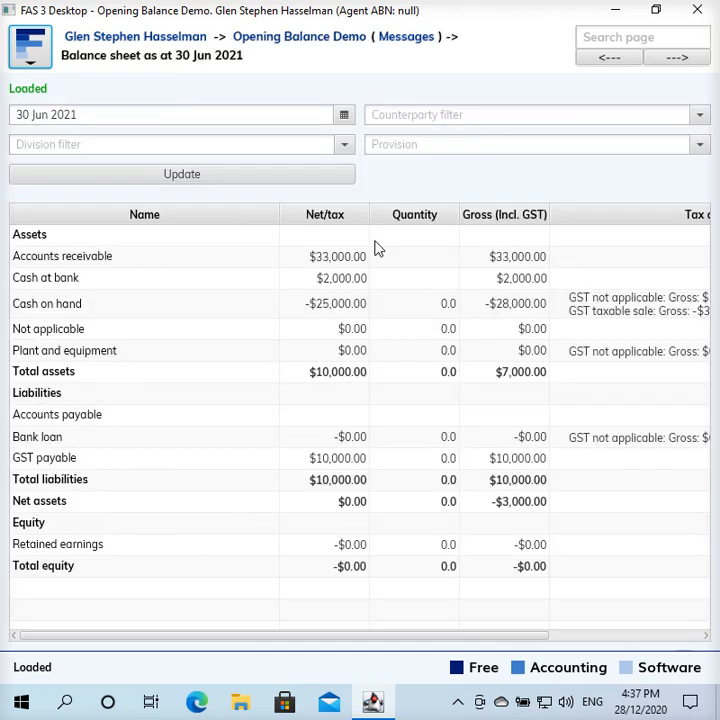
{"action": "left_click", "coordinate": [357, 262]}
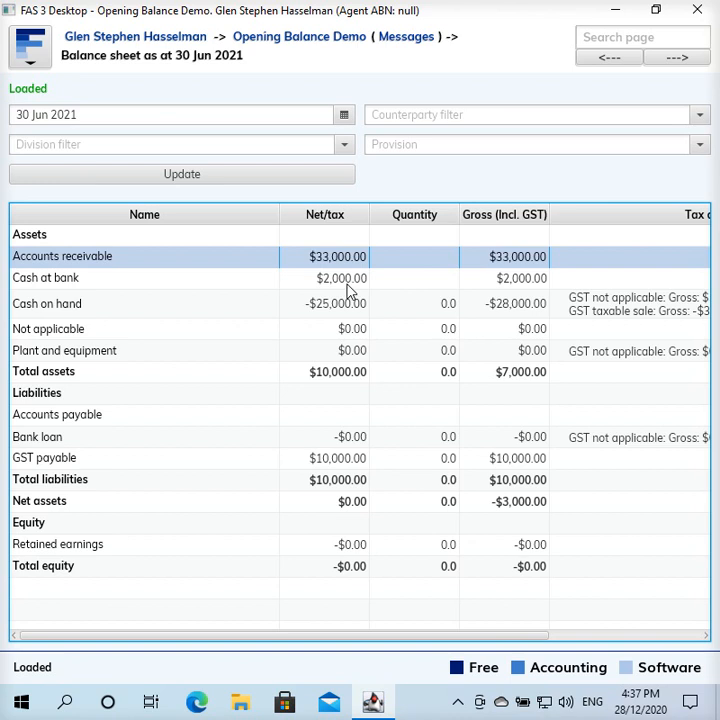
{"action": "left_click", "coordinate": [308, 283]}
{"action": "left_click", "coordinate": [328, 462]}
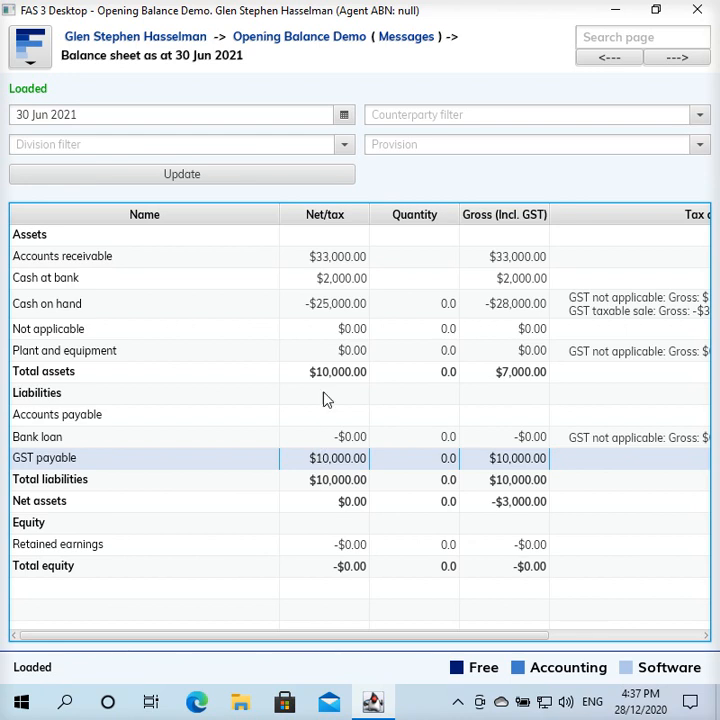
{"action": "left_click", "coordinate": [340, 310]}
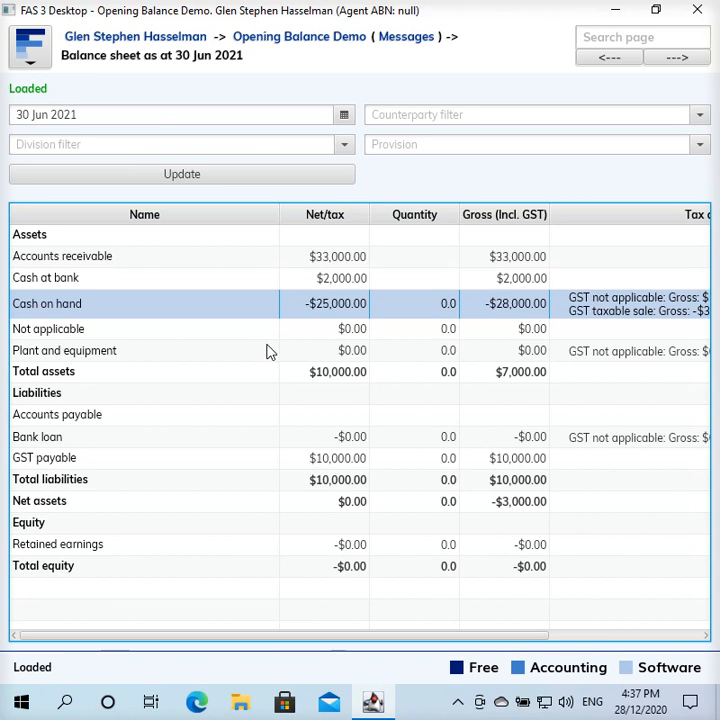
Step: Review the Plant and equipment, Bank loan and Retained earnings rows on the balance sheet
{"action": "left_click", "coordinate": [234, 356]}
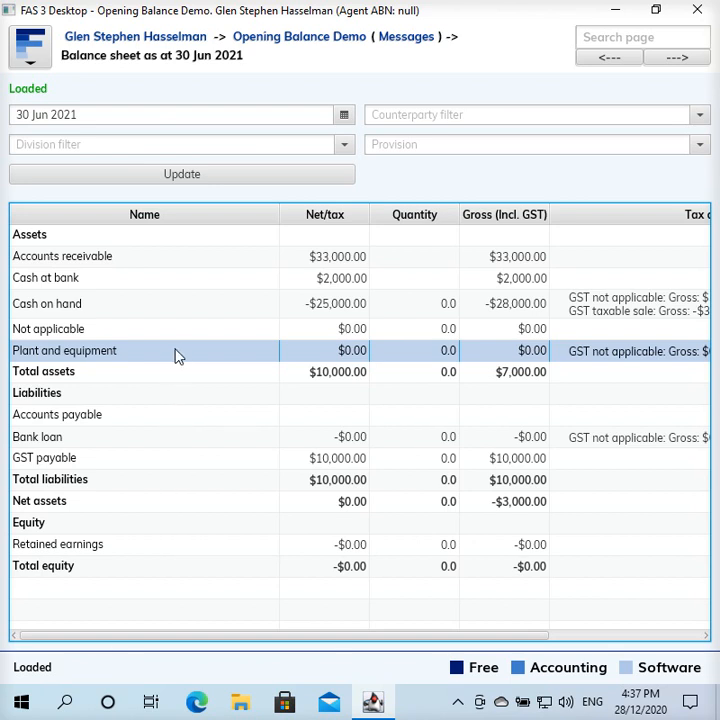
{"action": "left_click", "coordinate": [134, 441]}
{"action": "left_click", "coordinate": [113, 549]}
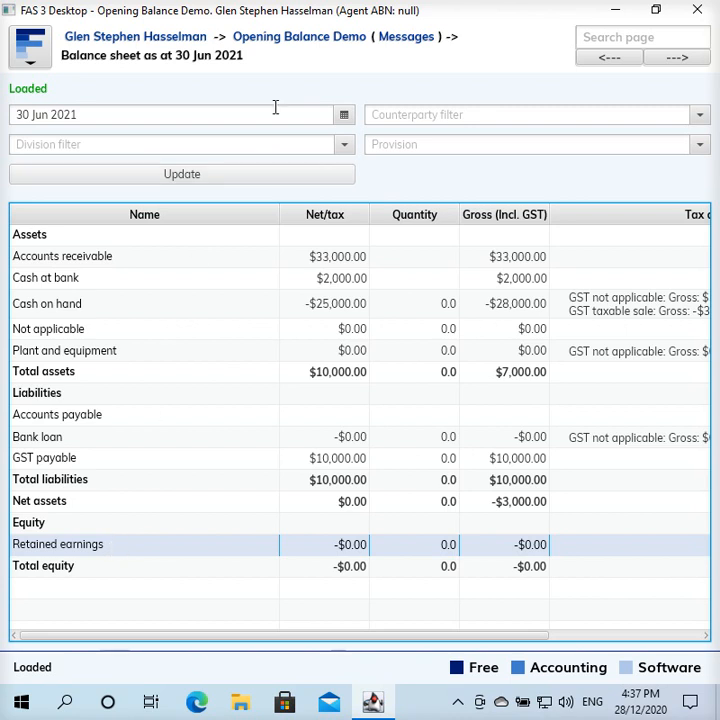
{"action": "left_click", "coordinate": [325, 48]}
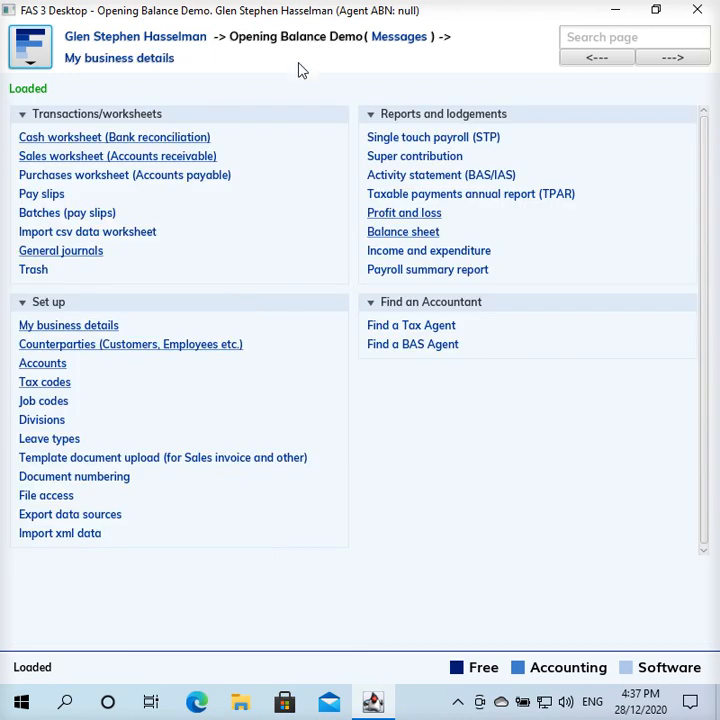
{"action": "left_click", "coordinate": [83, 255]}
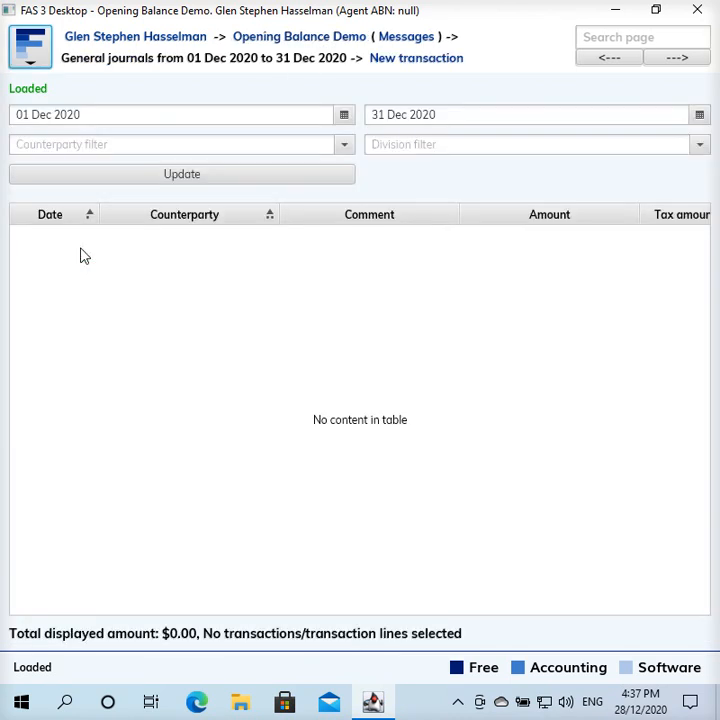
{"action": "left_click", "coordinate": [400, 62]}
{"action": "left_click", "coordinate": [243, 136]}
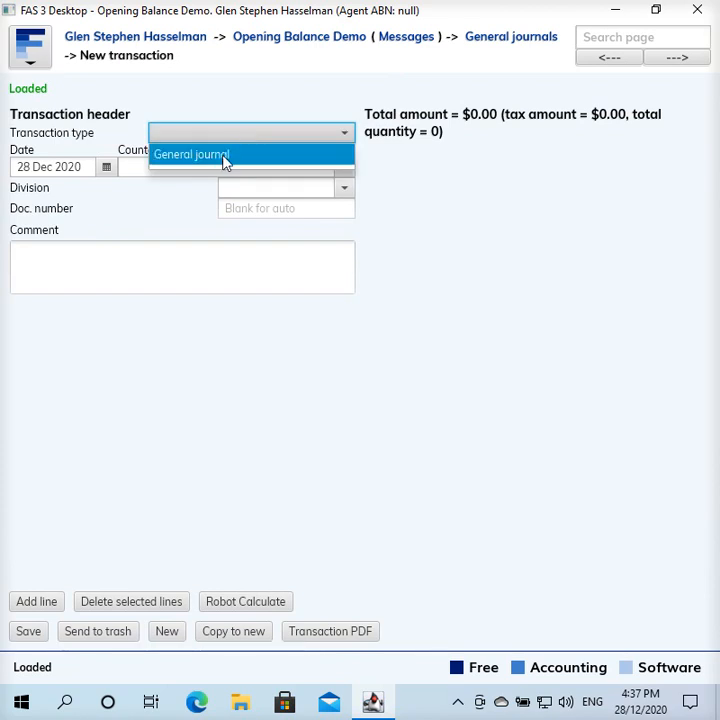
{"action": "left_click", "coordinate": [222, 156]}
{"action": "left_click", "coordinate": [105, 167]}
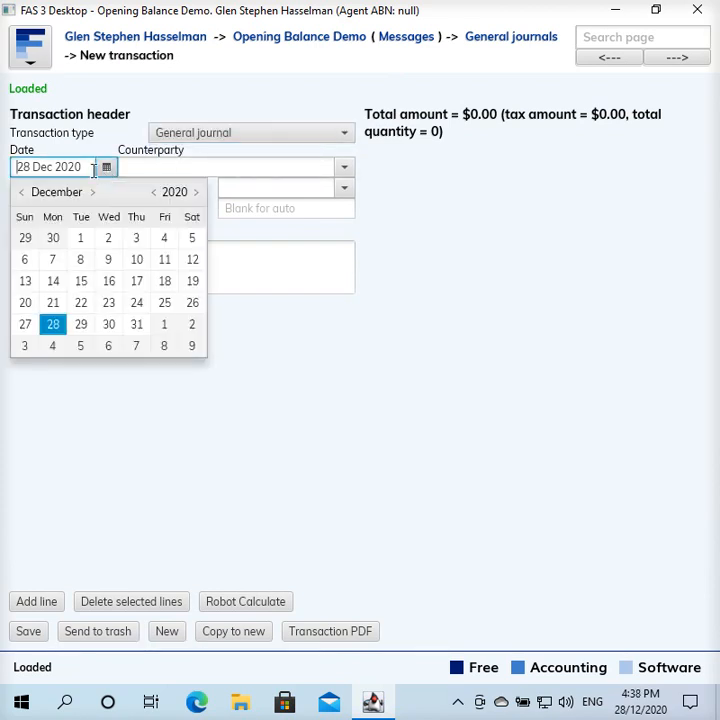
{"action": "left_click", "coordinate": [22, 192]}
{"action": "left_click", "coordinate": [22, 192]}
{"action": "left_click", "coordinate": [22, 192]}
{"action": "left_click", "coordinate": [22, 192]}
{"action": "left_click", "coordinate": [22, 192]}
{"action": "left_click", "coordinate": [22, 192]}
{"action": "left_click", "coordinate": [80, 324]}
{"action": "left_click", "coordinate": [183, 167]}
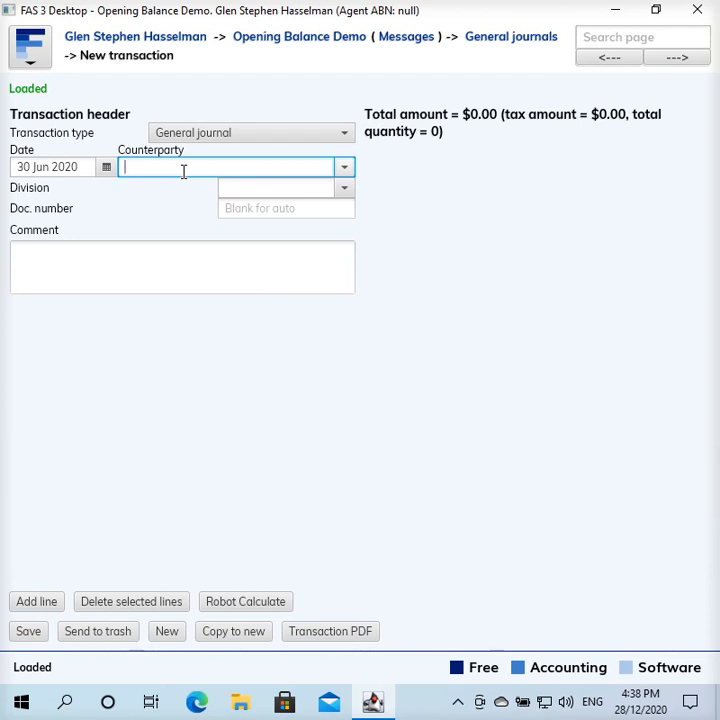
{"action": "type", "text": "not"}
{"action": "key", "text": "Return"}
{"action": "left_click", "coordinate": [176, 262]}
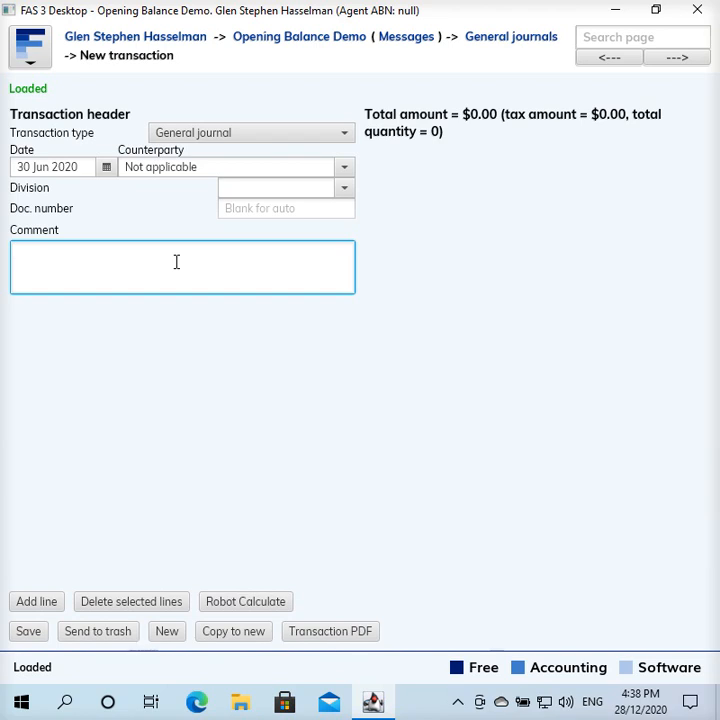
{"action": "type", "text": "Opening balances"}
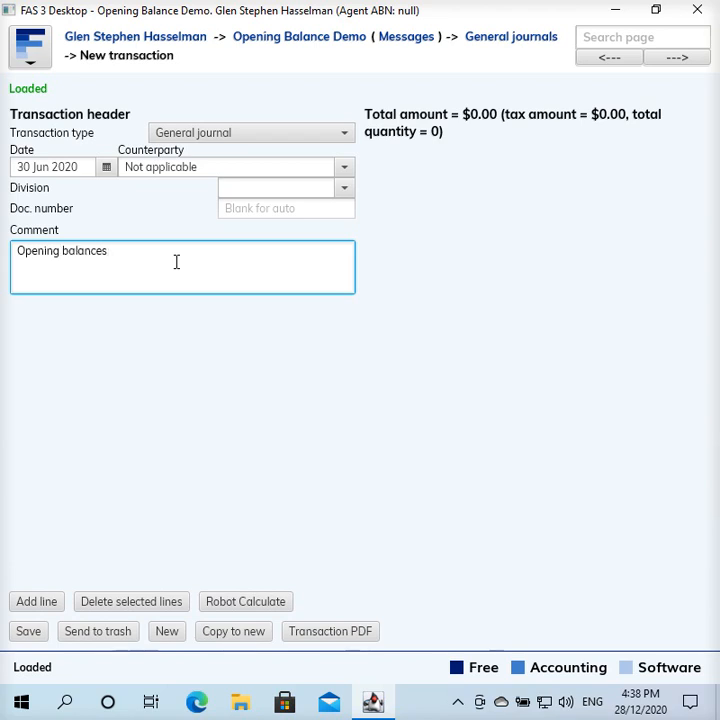
{"action": "left_click", "coordinate": [48, 602]}
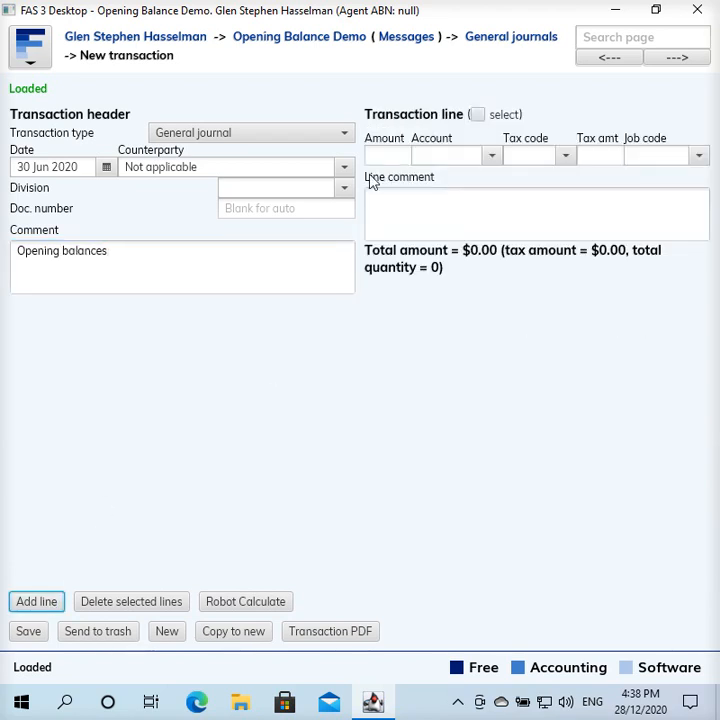
{"action": "left_click", "coordinate": [393, 155]}
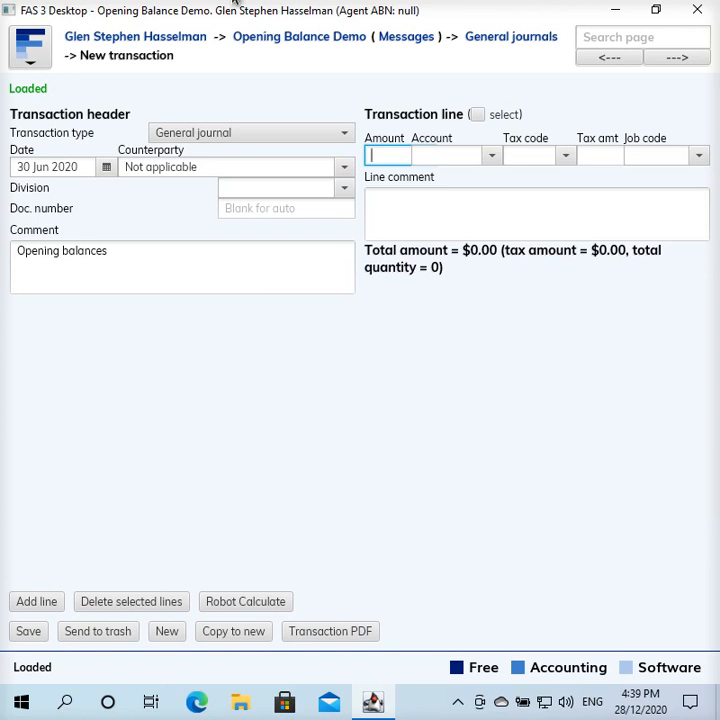
Step: Return to the business's balance sheet and check the Cash on hand row's net amount
{"action": "left_click", "coordinate": [287, 47]}
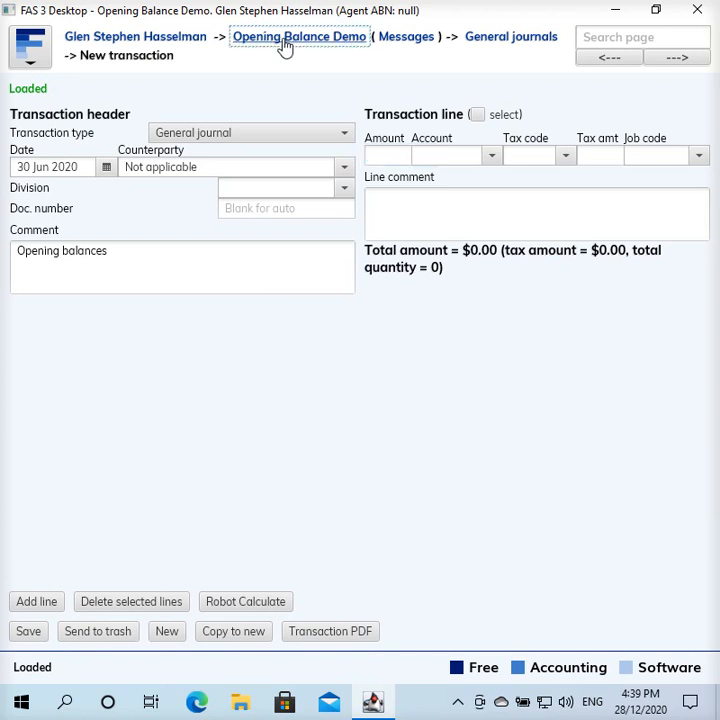
{"action": "left_click", "coordinate": [417, 238]}
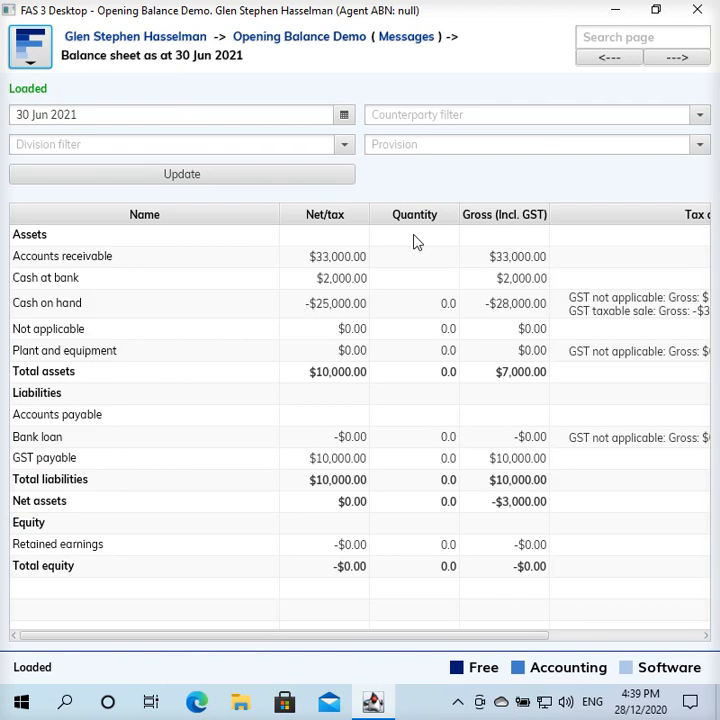
{"action": "left_click", "coordinate": [342, 308]}
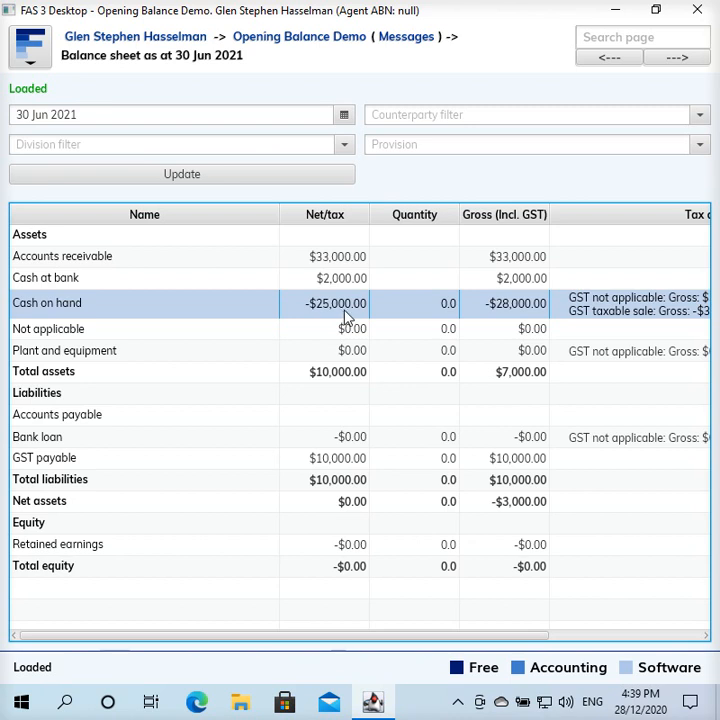
Step: Create a new general journal transaction for the business dated 30 Jun 2020
{"action": "left_click", "coordinate": [338, 40]}
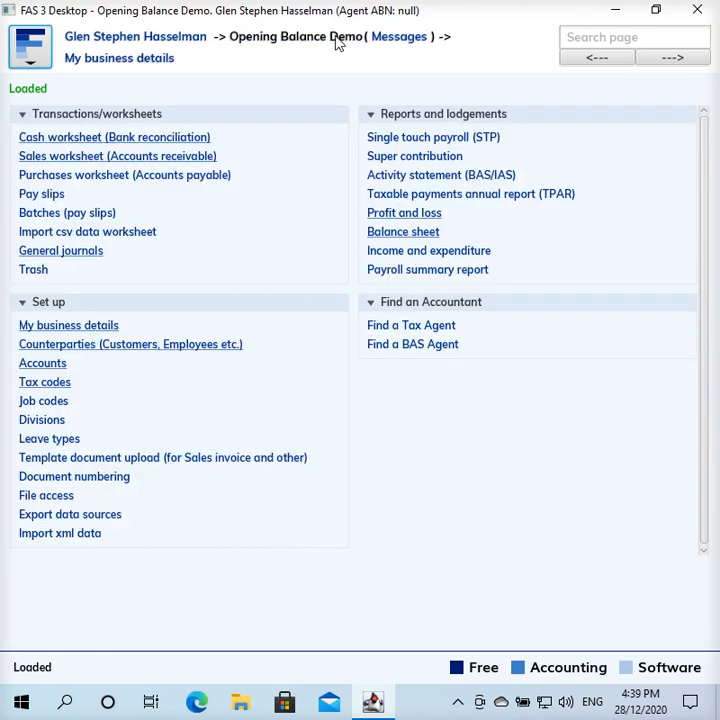
{"action": "left_click", "coordinate": [77, 252]}
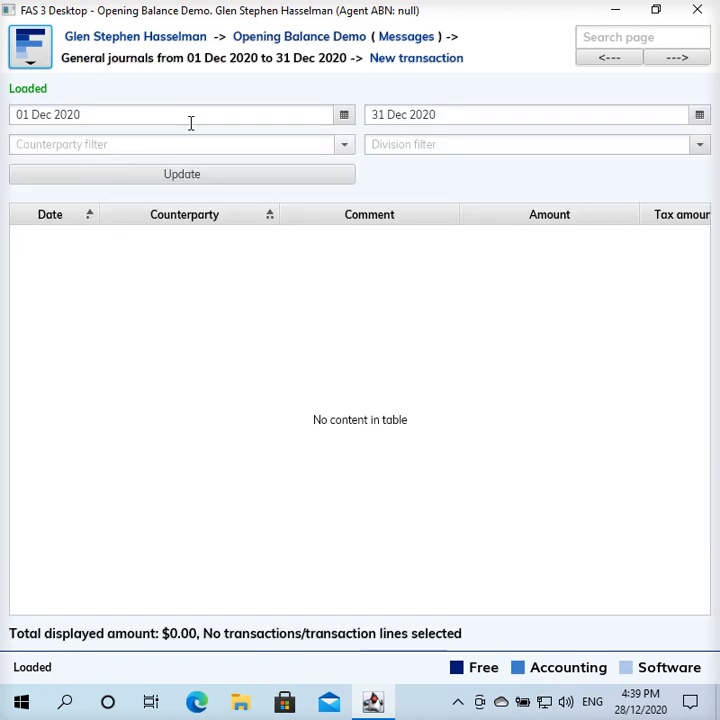
{"action": "left_click", "coordinate": [400, 59]}
{"action": "left_click", "coordinate": [195, 138]}
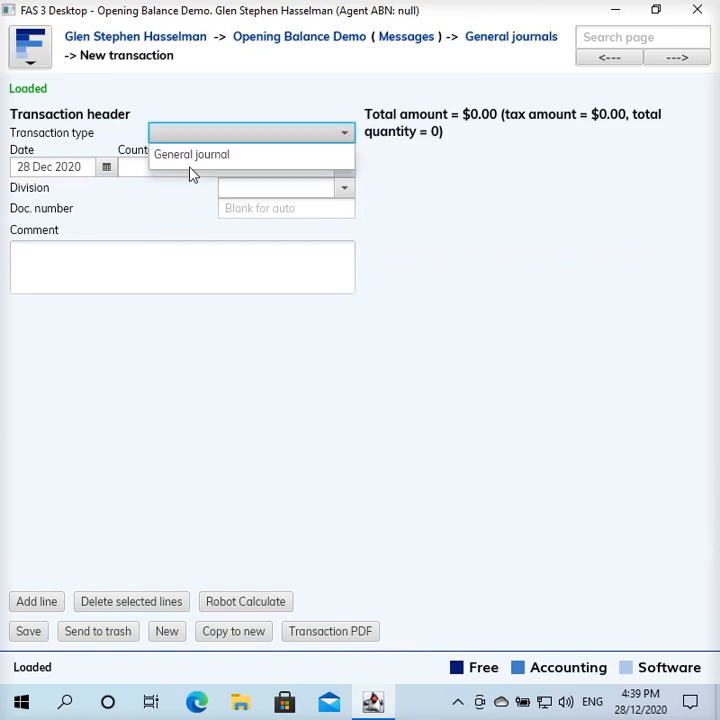
{"action": "left_click", "coordinate": [190, 155]}
{"action": "left_click", "coordinate": [106, 166]}
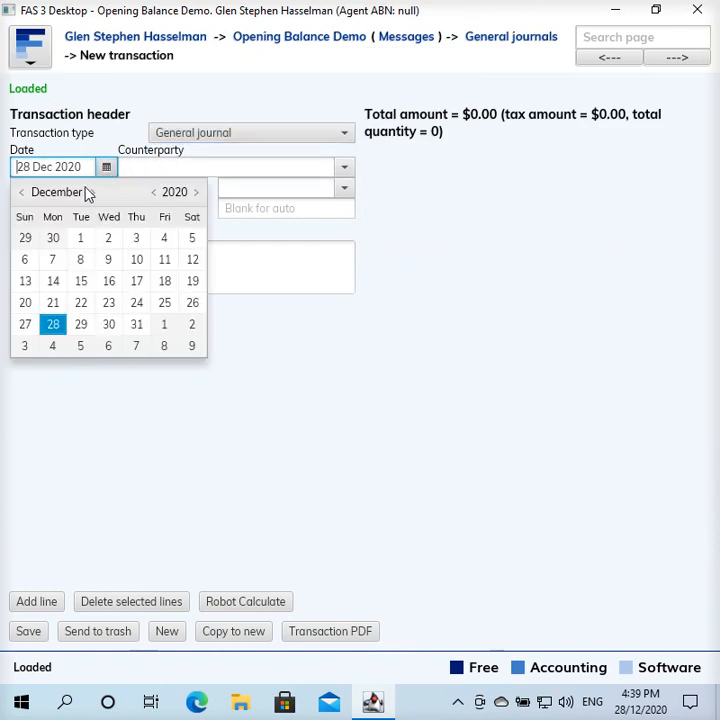
{"action": "left_click", "coordinate": [21, 193]}
{"action": "left_click", "coordinate": [21, 193]}
{"action": "left_click", "coordinate": [21, 193]}
{"action": "left_click", "coordinate": [21, 193]}
{"action": "left_click", "coordinate": [21, 192]}
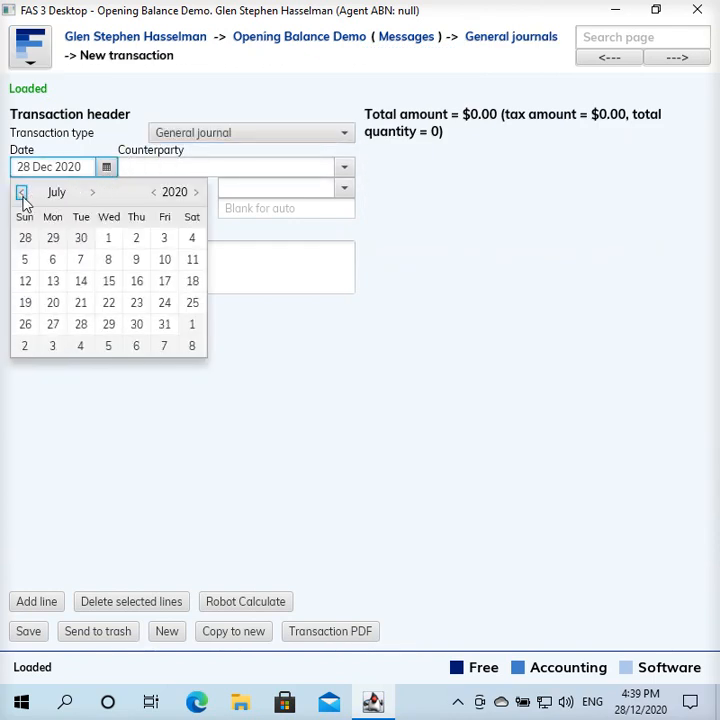
{"action": "left_click", "coordinate": [21, 192]}
{"action": "left_click", "coordinate": [81, 325]}
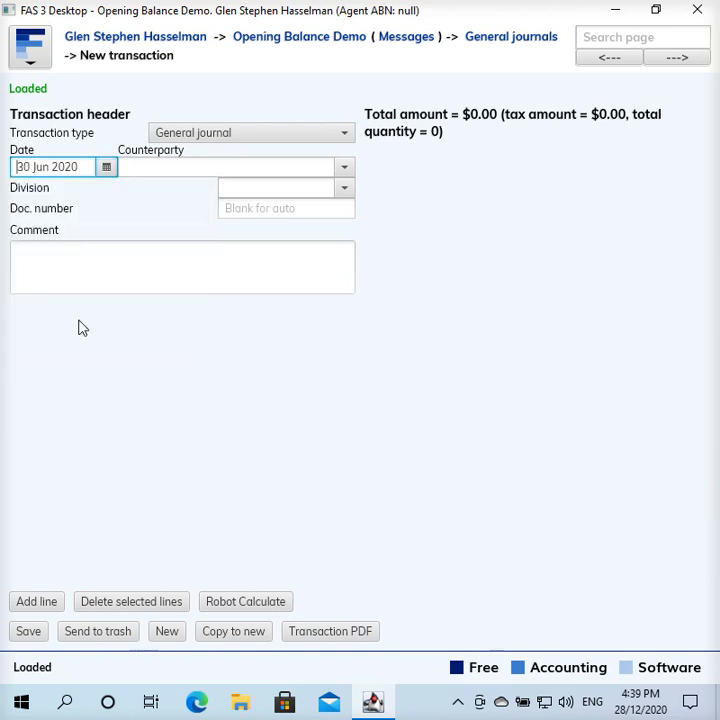
Step: Set the journal's counterparty to Not applicable and its comment to "Opening balances"
{"action": "left_click", "coordinate": [174, 169]}
{"action": "type", "text": "not"}
{"action": "key", "text": "Return"}
{"action": "key", "text": "Tab"}
{"action": "key", "text": "Tab"}
{"action": "key", "text": "Tab"}
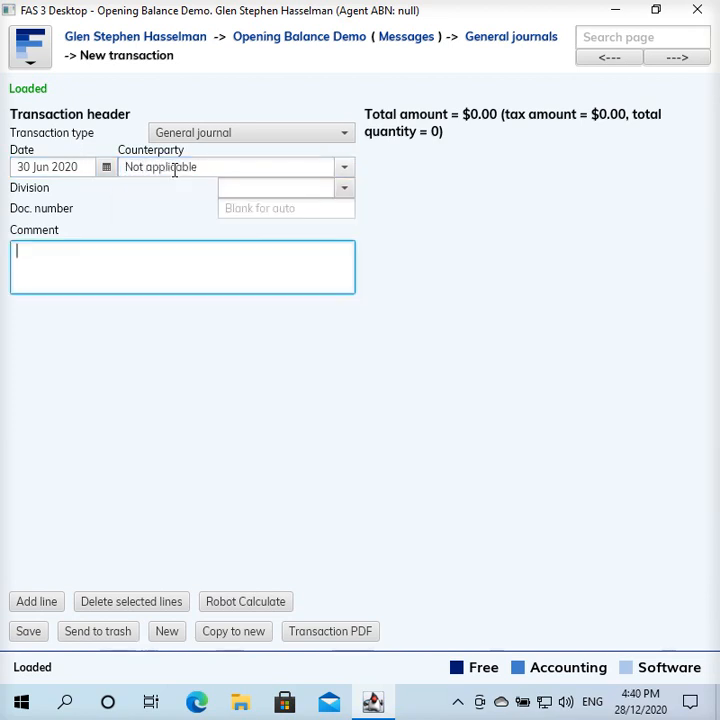
{"action": "type", "text": "Opening"}
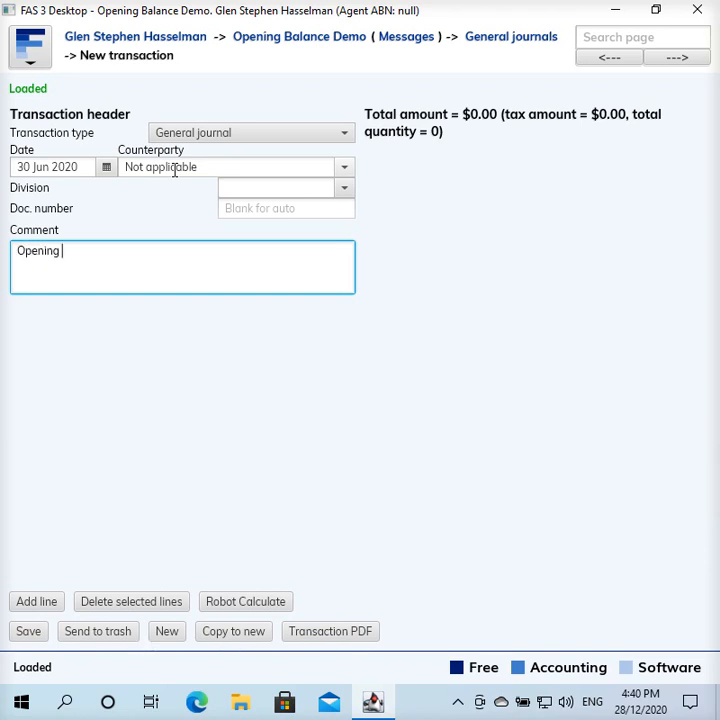
{"action": "type", "text": "balances"}
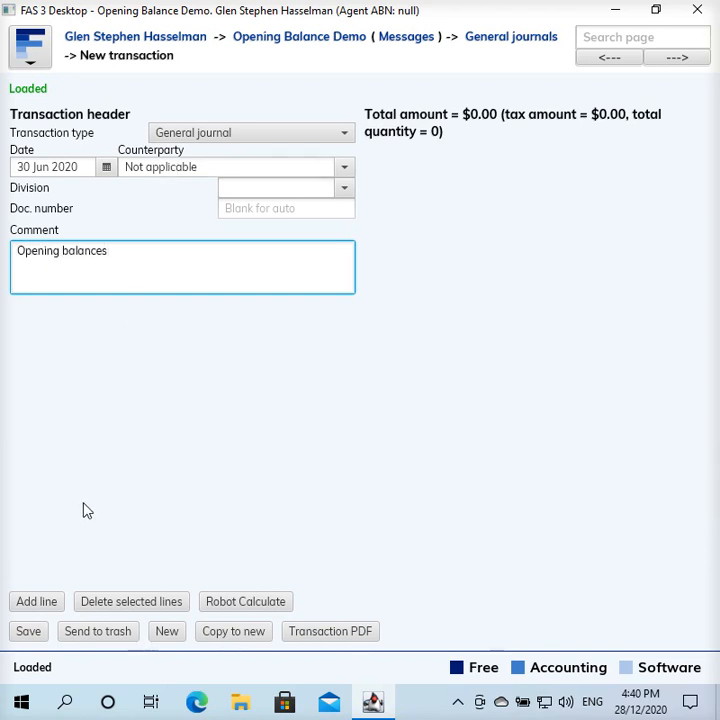
Step: Add a transaction line of 25000 to the Cash on hand account
{"action": "left_click", "coordinate": [20, 603]}
{"action": "left_click", "coordinate": [399, 156]}
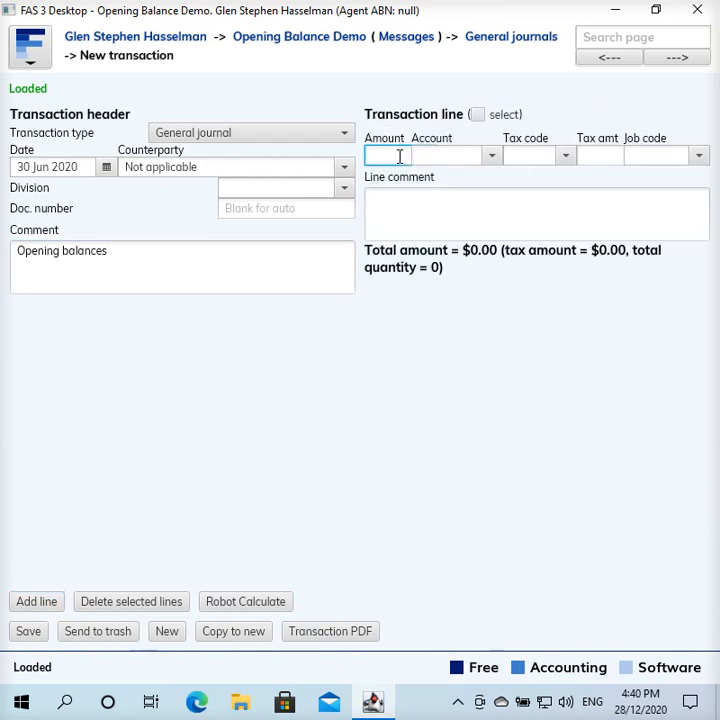
{"action": "type", "text": "25000"}
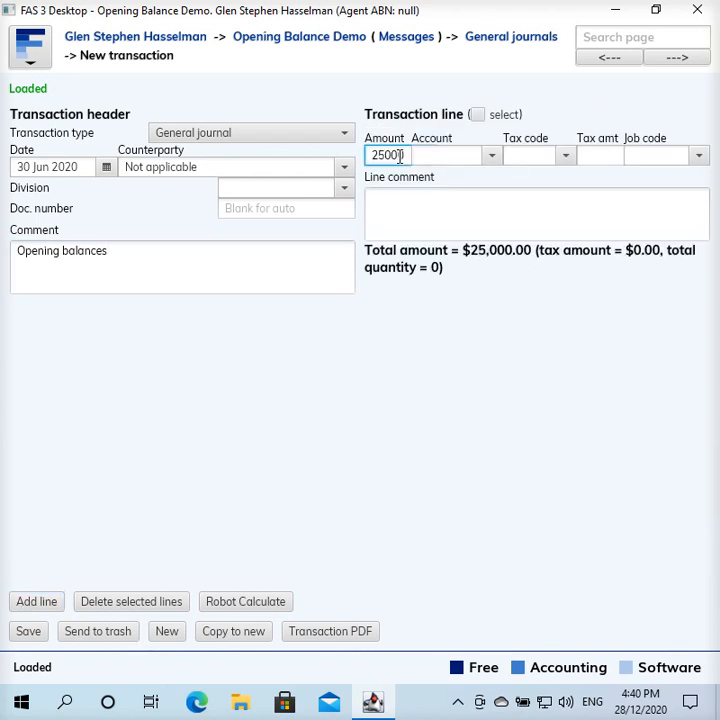
{"action": "key", "text": "Tab"}
{"action": "type", "text": "cash"}
{"action": "key", "text": "Tab"}
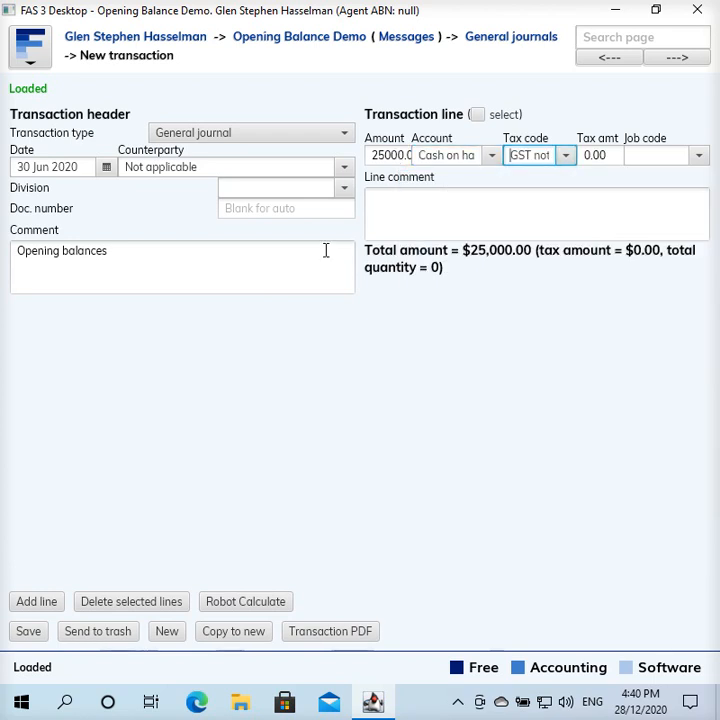
Step: Add a transaction line of 40000 to the Plant and equipment account with the tax code GST not applicable
{"action": "left_click", "coordinate": [31, 604]}
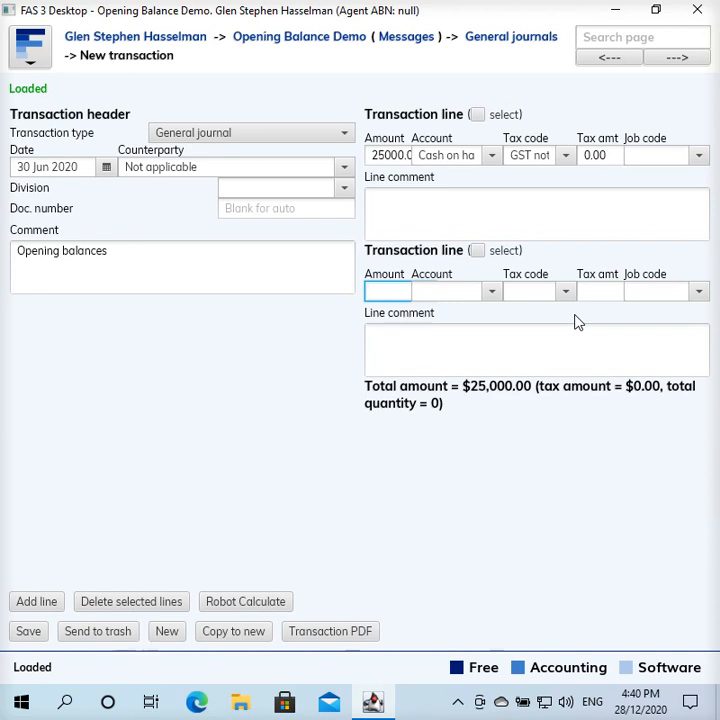
{"action": "type", "text": "40000"}
{"action": "key", "text": "Tab"}
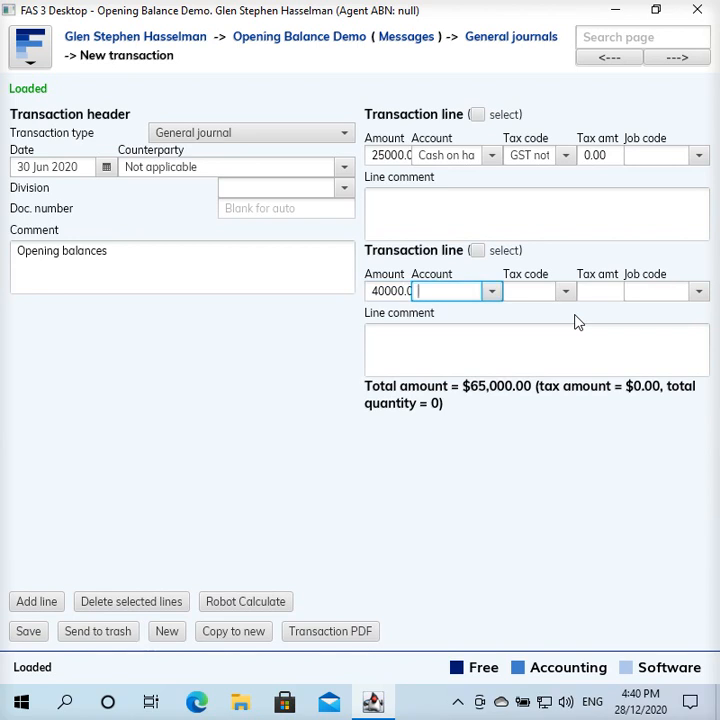
{"action": "type", "text": "plan"}
{"action": "key", "text": "Down"}
{"action": "key", "text": "Tab"}
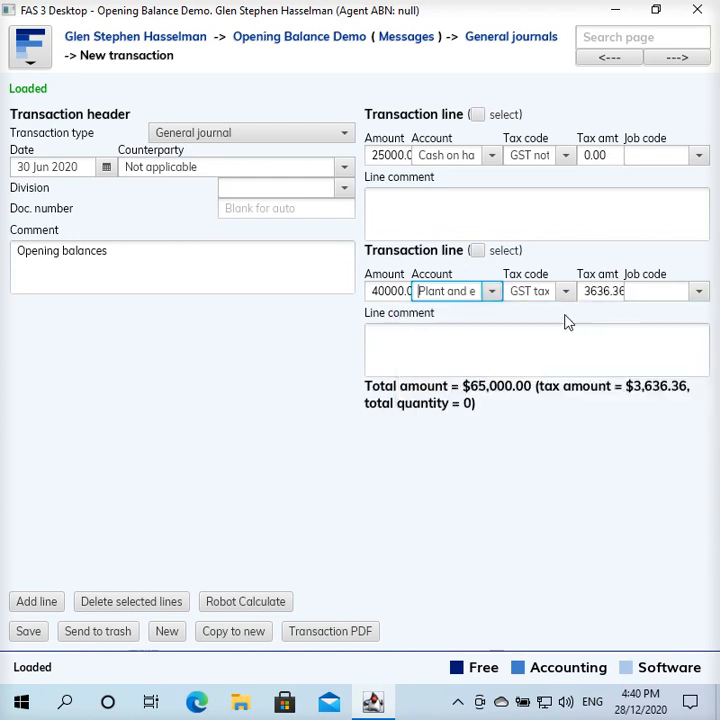
{"action": "type", "text": "ot"}
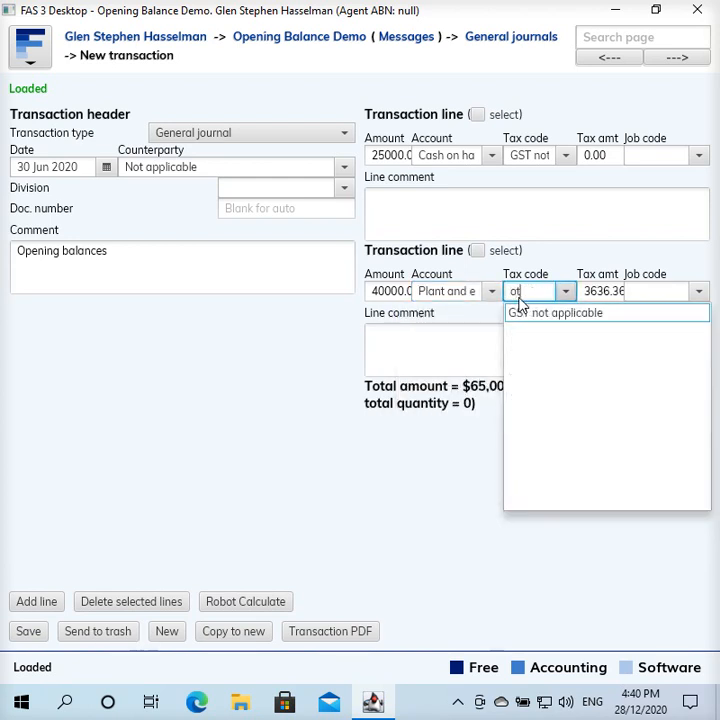
{"action": "key", "text": "Return"}
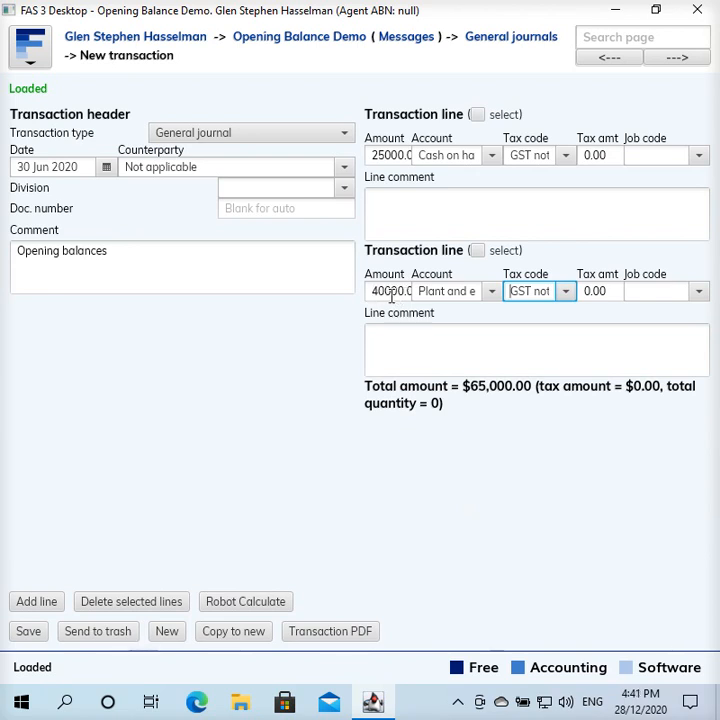
Step: Add a transaction line of -20000 to the Bank loan account
{"action": "left_click", "coordinate": [40, 606]}
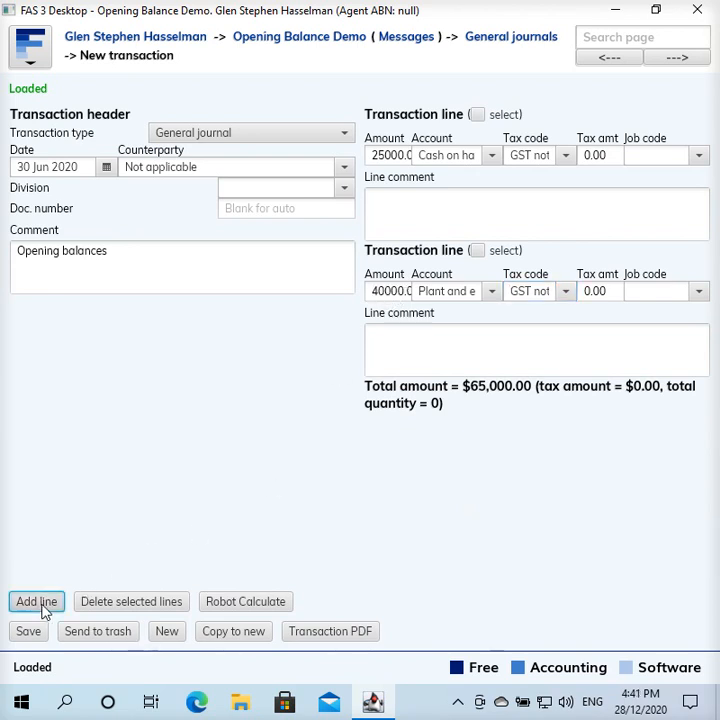
{"action": "left_click", "coordinate": [386, 430]}
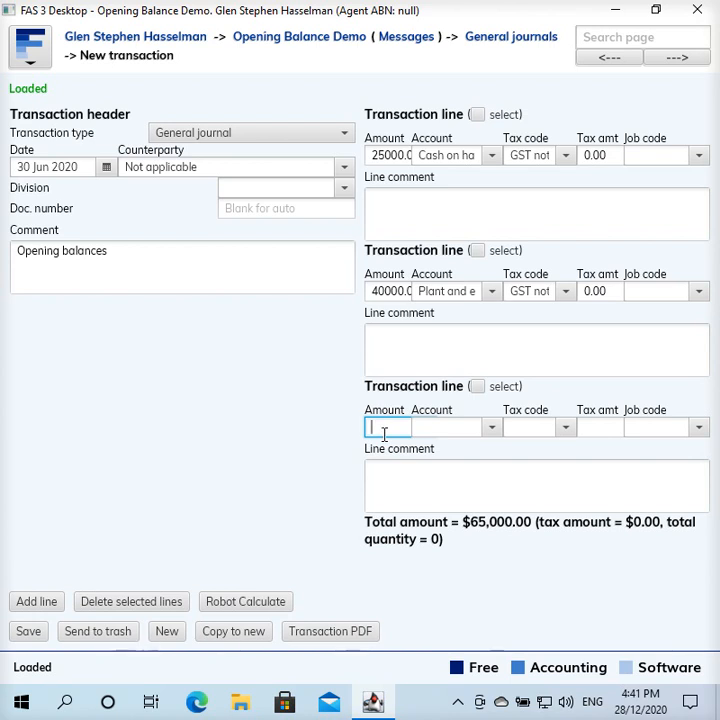
{"action": "type", "text": "-20000"}
{"action": "key", "text": "Tab"}
{"action": "type", "text": "ba"}
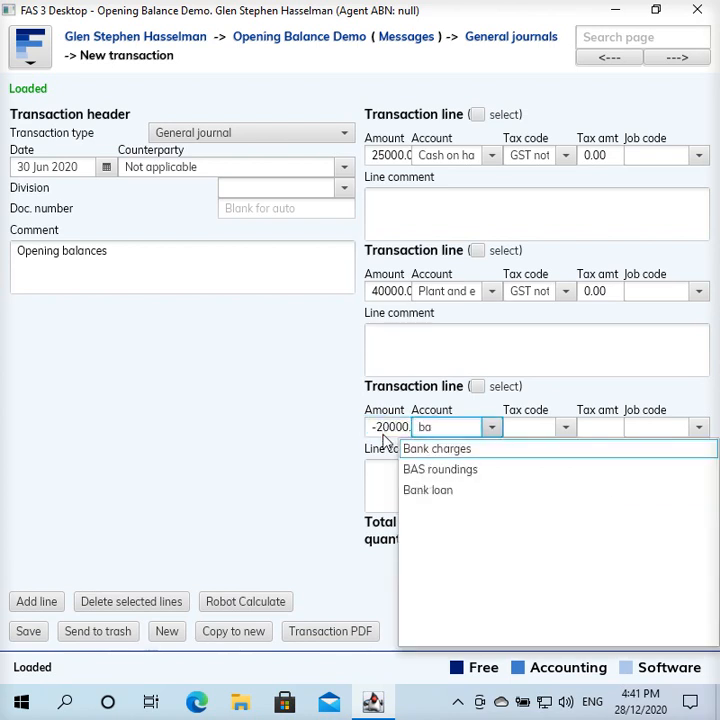
{"action": "key", "text": "Down"}
{"action": "key", "text": "Down"}
{"action": "key", "text": "Return"}
{"action": "key", "text": "Tab"}
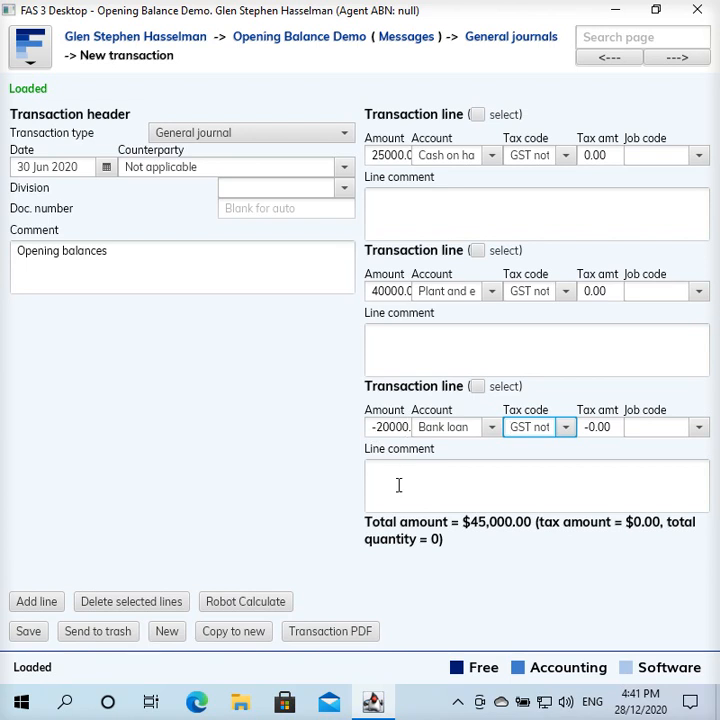
Step: Add a transaction line of -45000 to the Other revenue account to balance the journal
{"action": "left_click", "coordinate": [50, 604]}
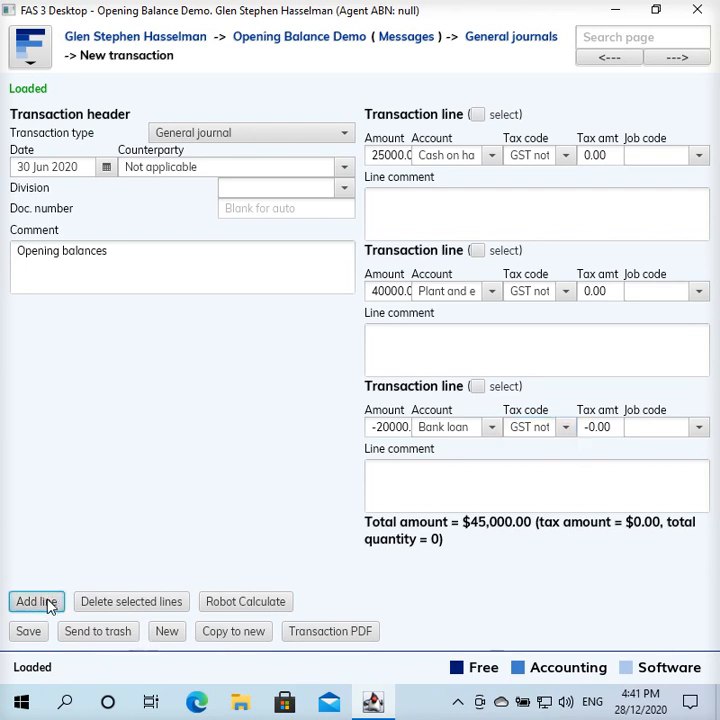
{"action": "scroll", "coordinate": [214, 514], "scroll_direction": "down", "scroll_amount": 2}
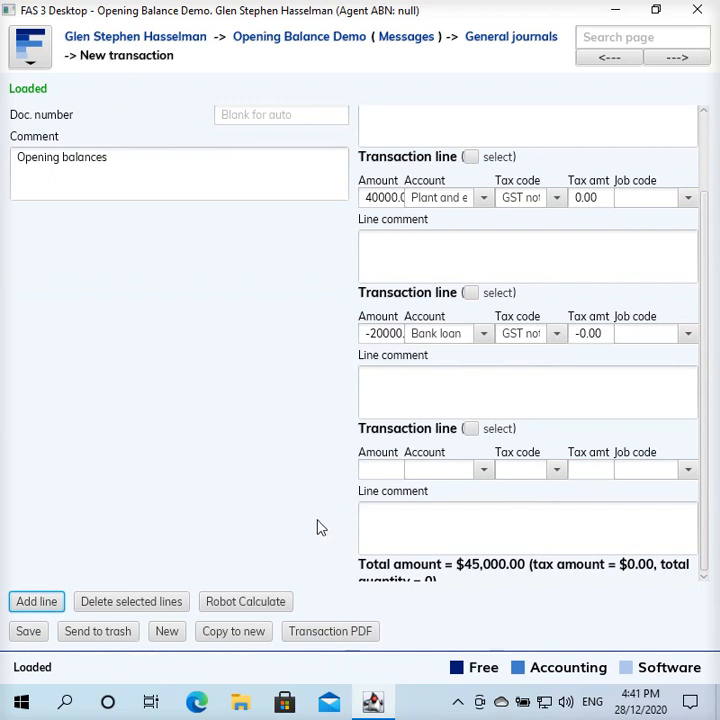
{"action": "left_click", "coordinate": [389, 469]}
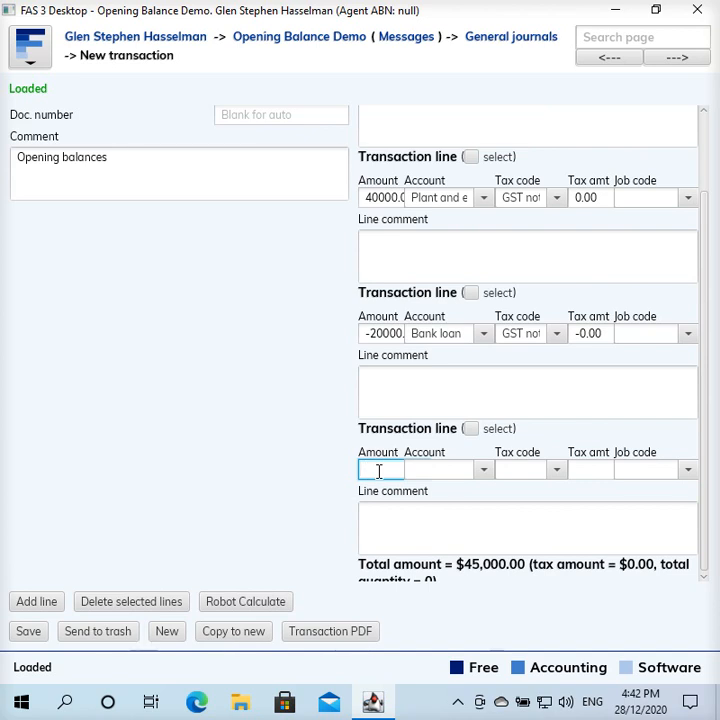
{"action": "type", "text": "45000"}
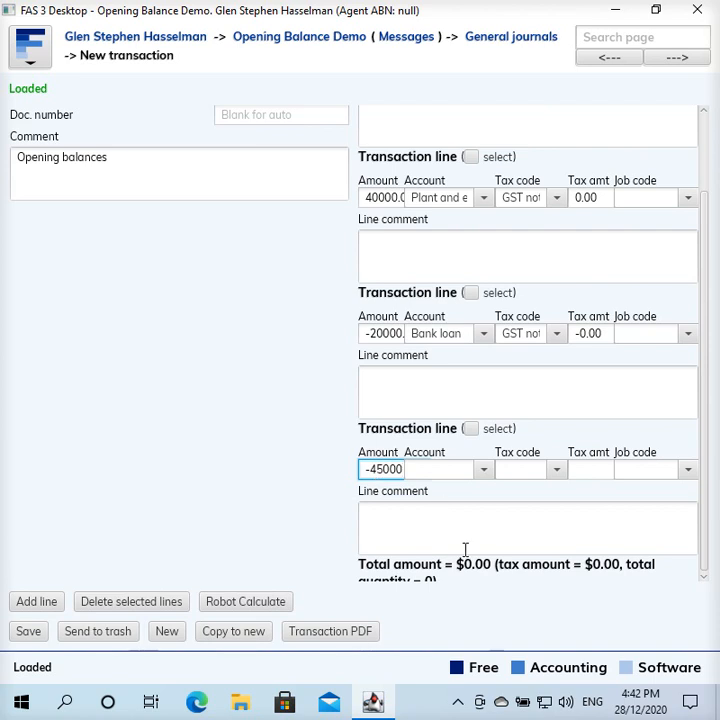
{"action": "left_click", "coordinate": [434, 468]}
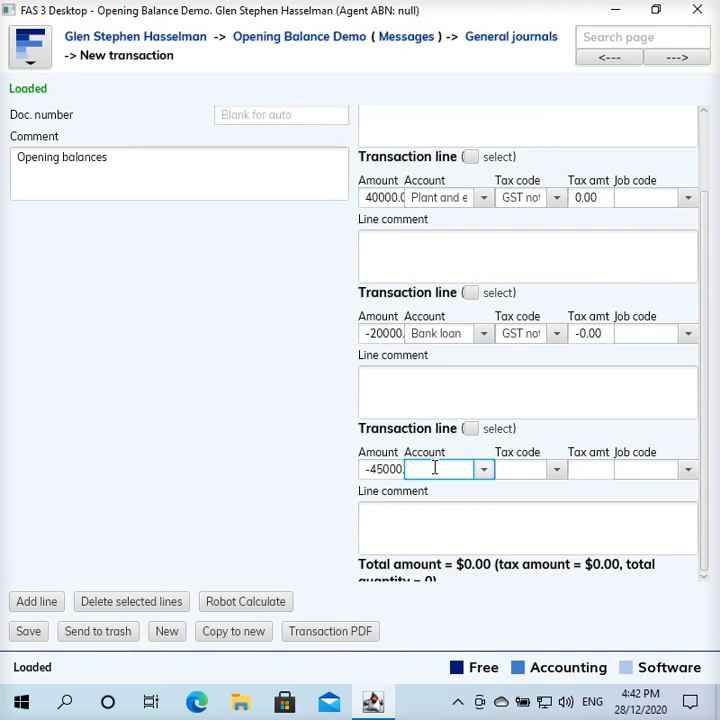
{"action": "type", "text": "other"}
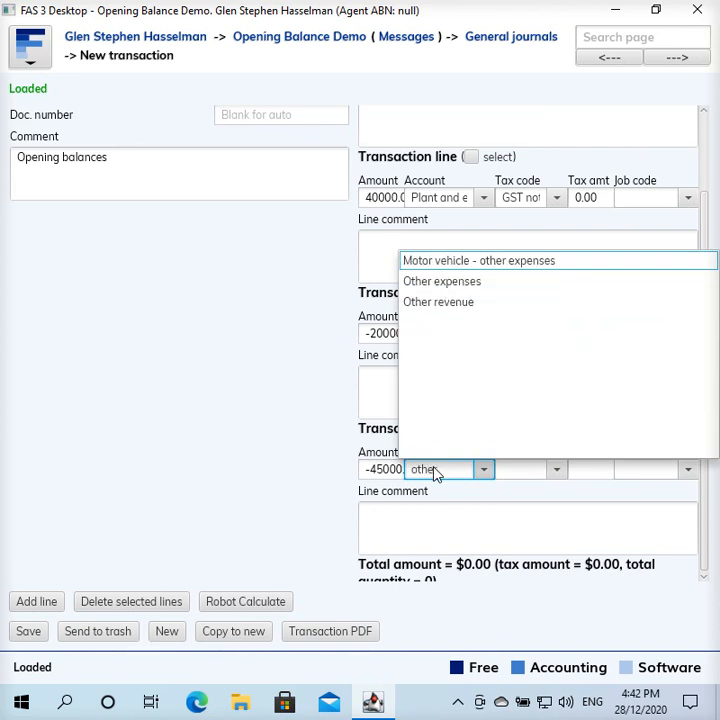
{"action": "left_click", "coordinate": [479, 302]}
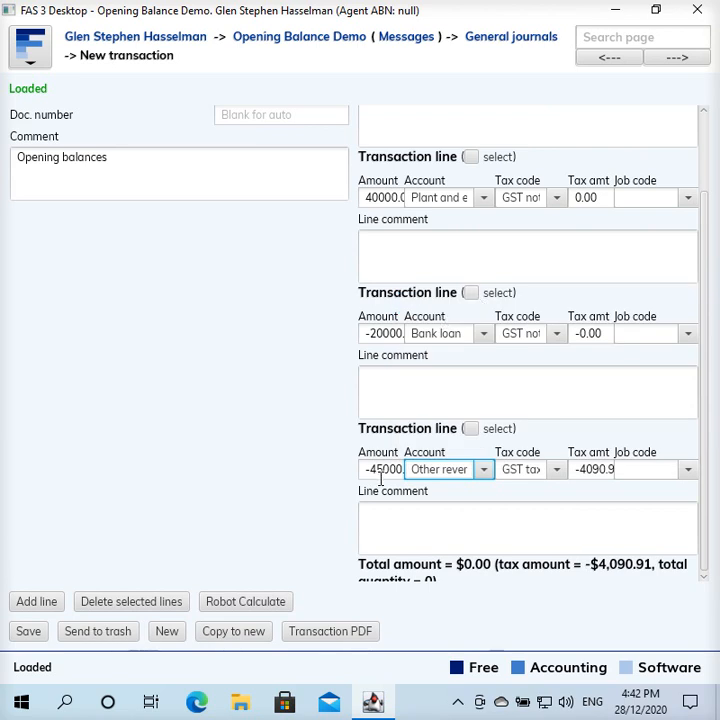
Step: Set the Other revenue line's tax code to GST not applicable and save the general journal
{"action": "key", "text": "Tab"}
{"action": "type", "text": "not"}
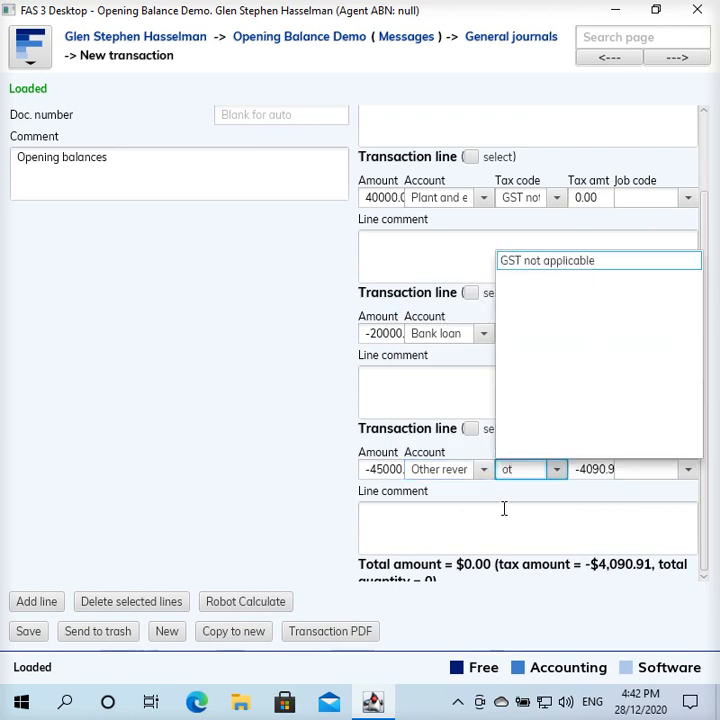
{"action": "key", "text": "Return"}
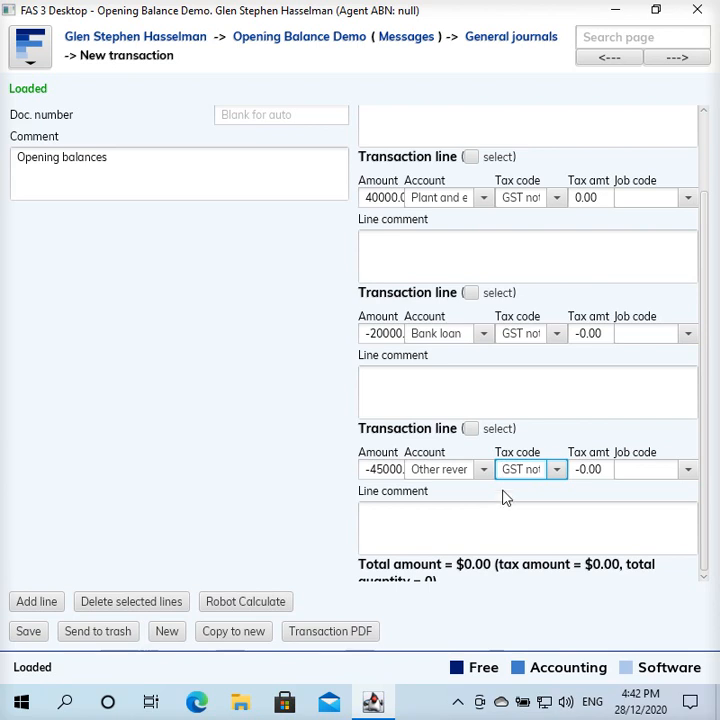
{"action": "left_click", "coordinate": [486, 475]}
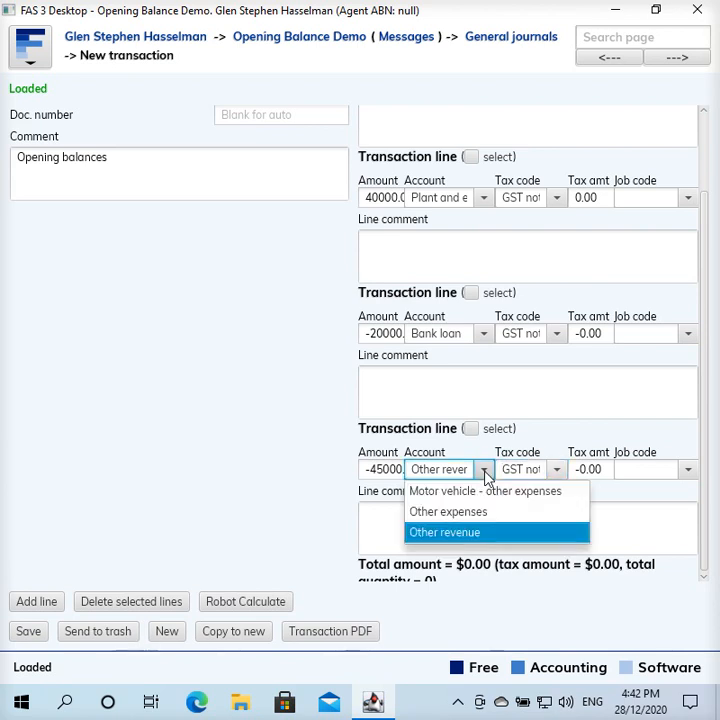
{"action": "left_click", "coordinate": [470, 535]}
{"action": "scroll", "coordinate": [184, 524], "scroll_direction": "up", "scroll_amount": 2}
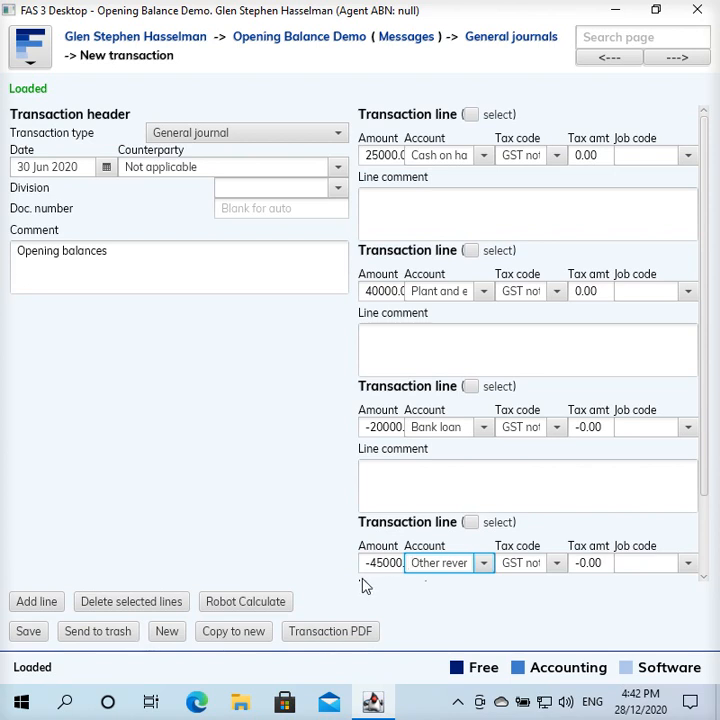
{"action": "left_click", "coordinate": [33, 636]}
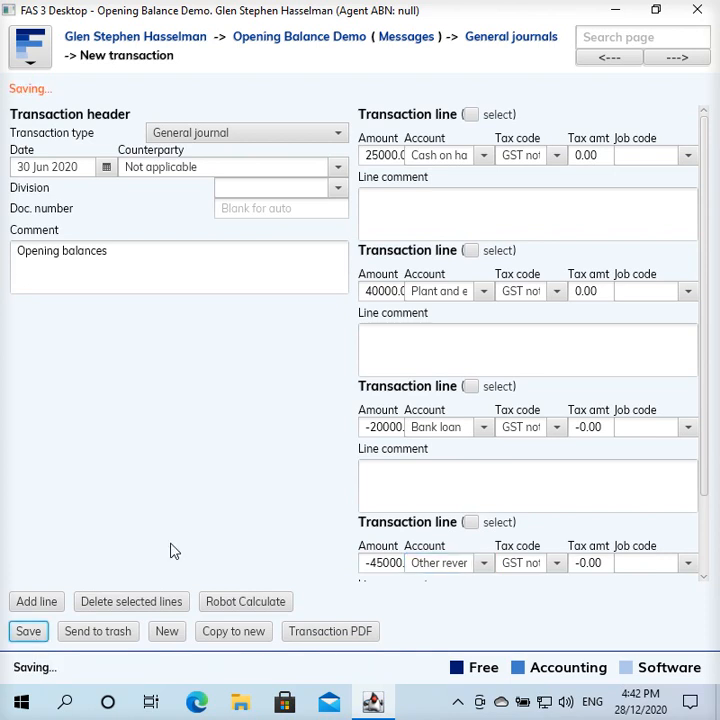
Step: Open the business's balance sheet and check the Cash on hand, Plant and equipment, Bank loan and Retained earnings rows
{"action": "left_click", "coordinate": [334, 46]}
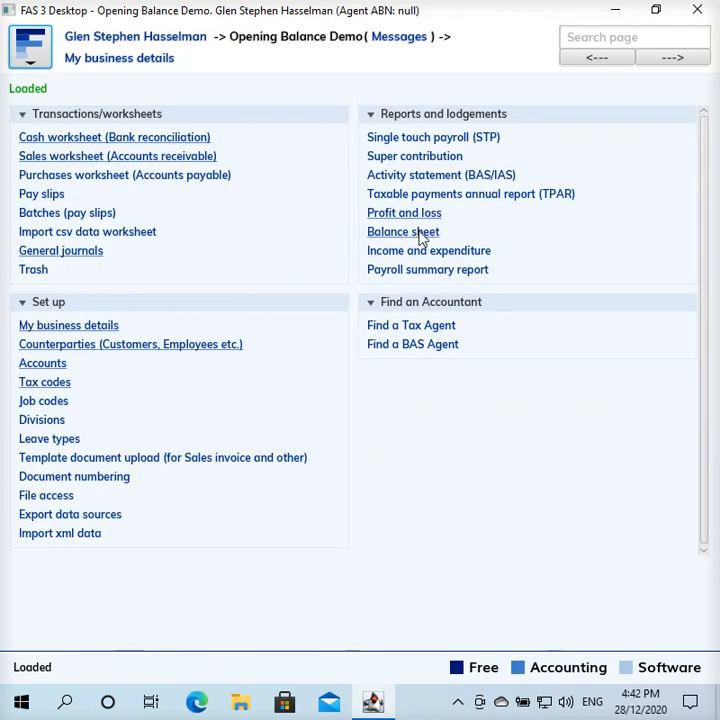
{"action": "left_click", "coordinate": [420, 235]}
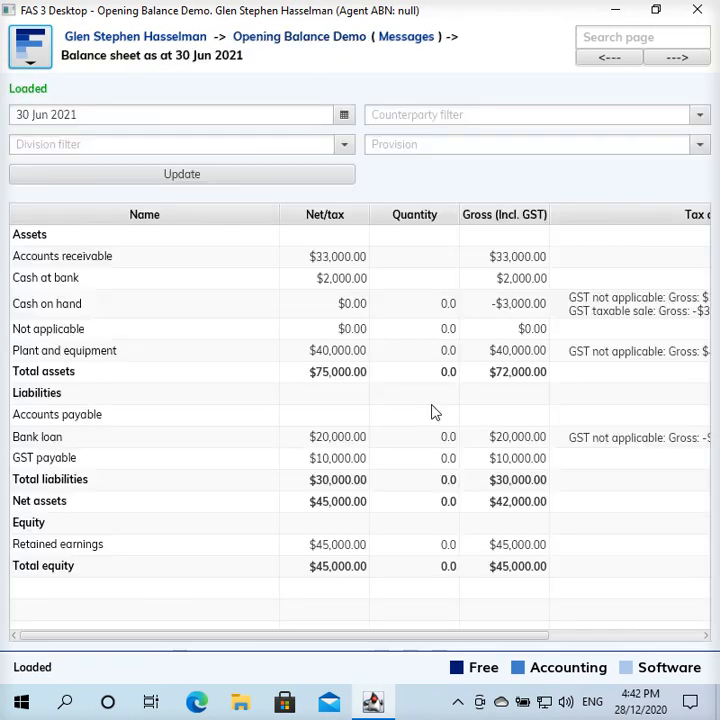
{"action": "left_click", "coordinate": [358, 305]}
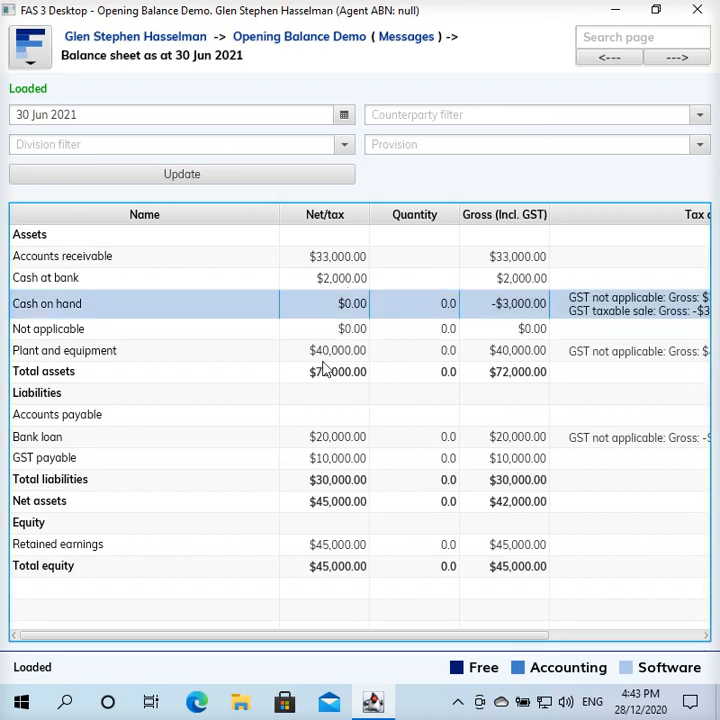
{"action": "left_click", "coordinate": [337, 352]}
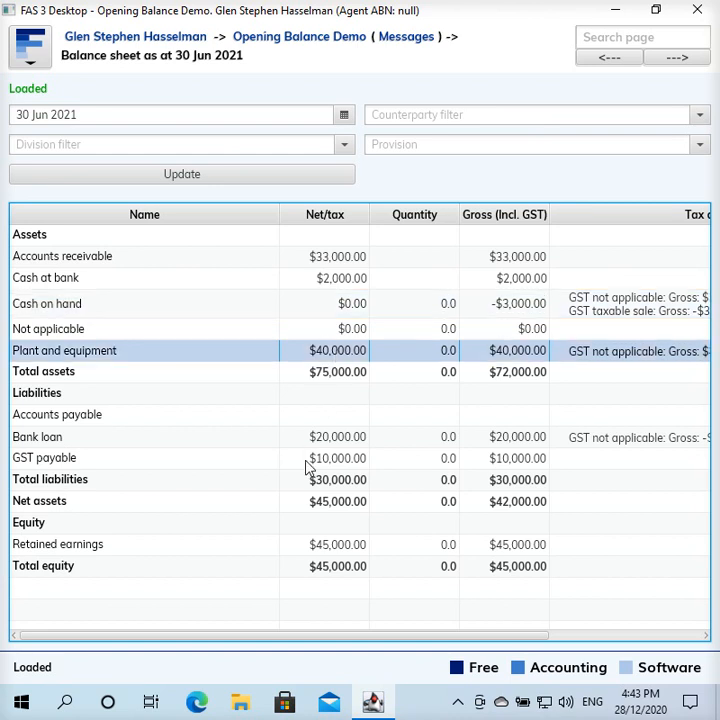
{"action": "left_click", "coordinate": [331, 442]}
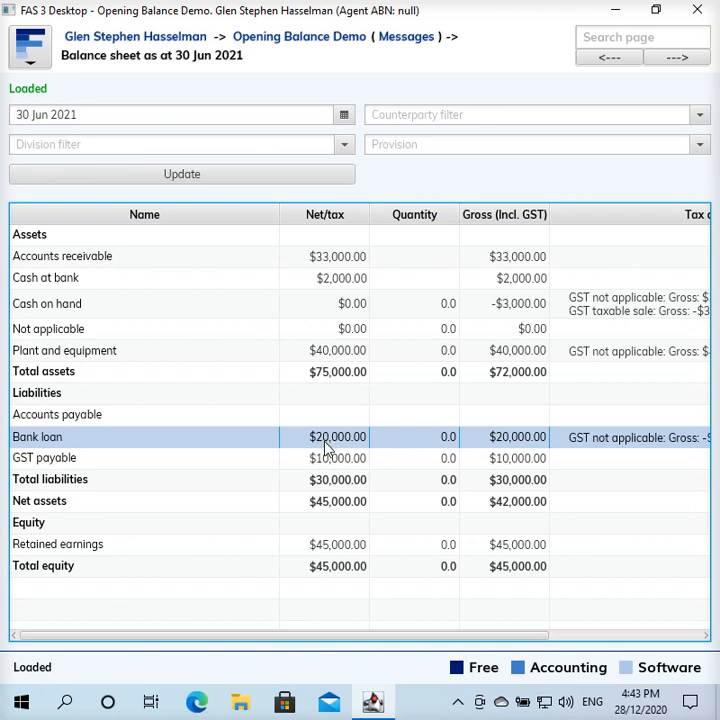
{"action": "left_click", "coordinate": [341, 548]}
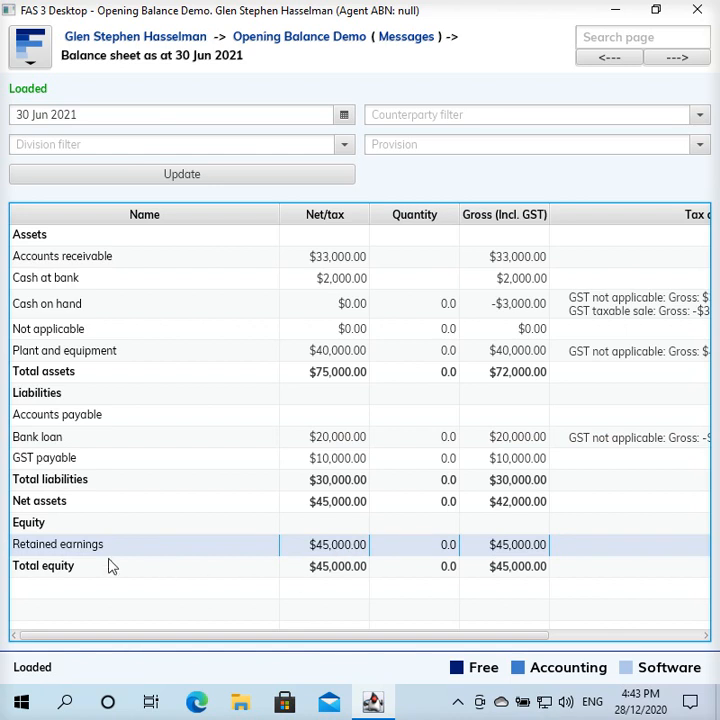